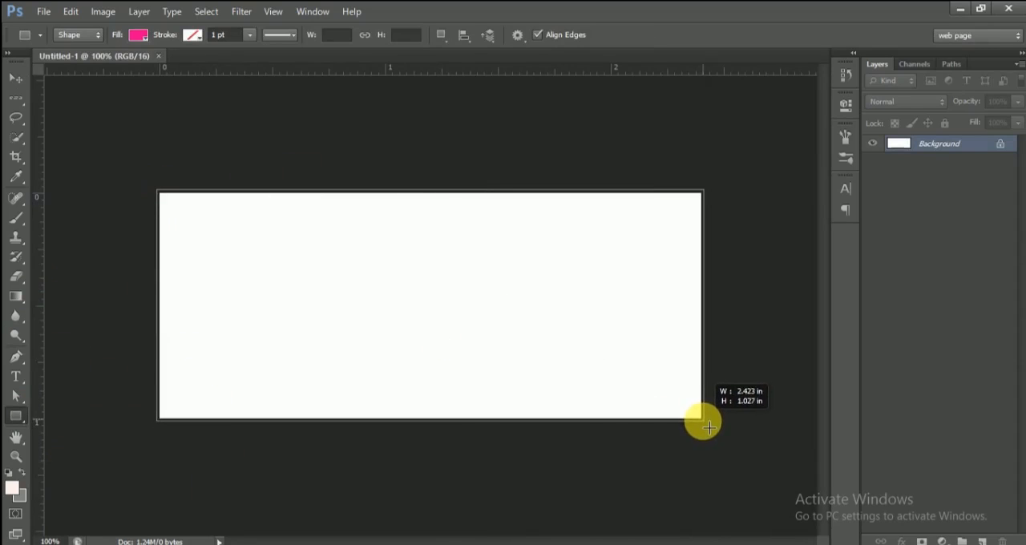
Step: Set the fill colour of the rectangle covering the canvas to #fef0e9
click(138, 35)
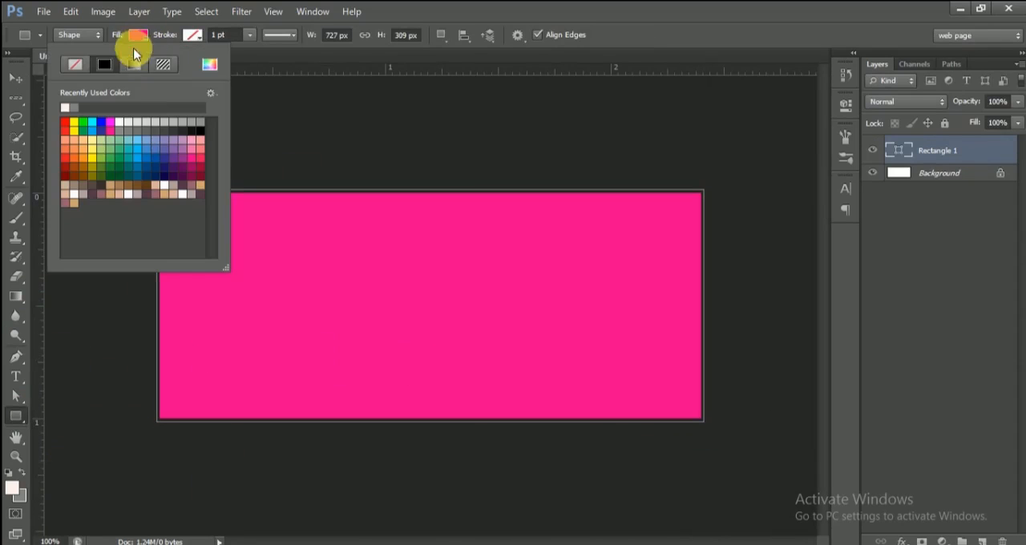
click(210, 71)
click(958, 381)
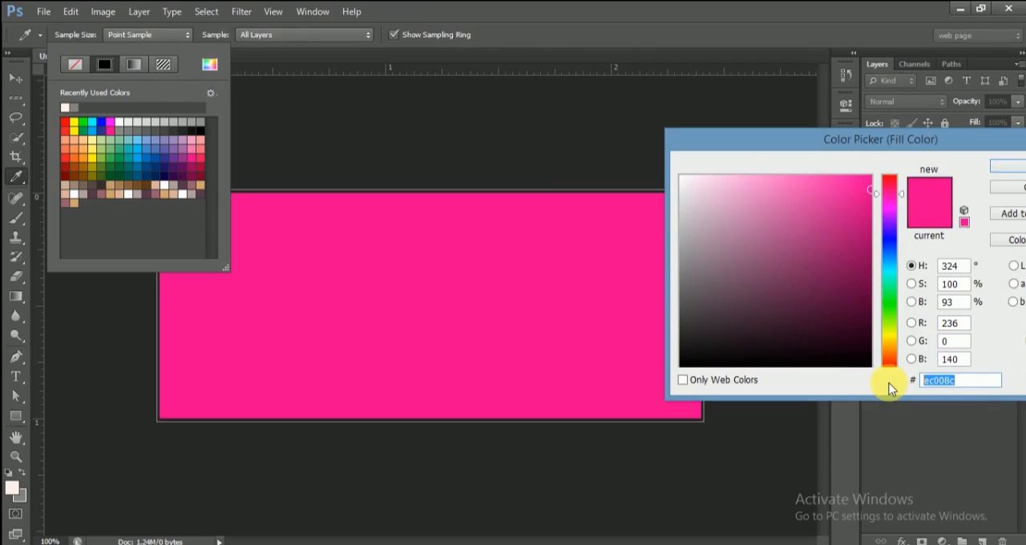
text(fef)
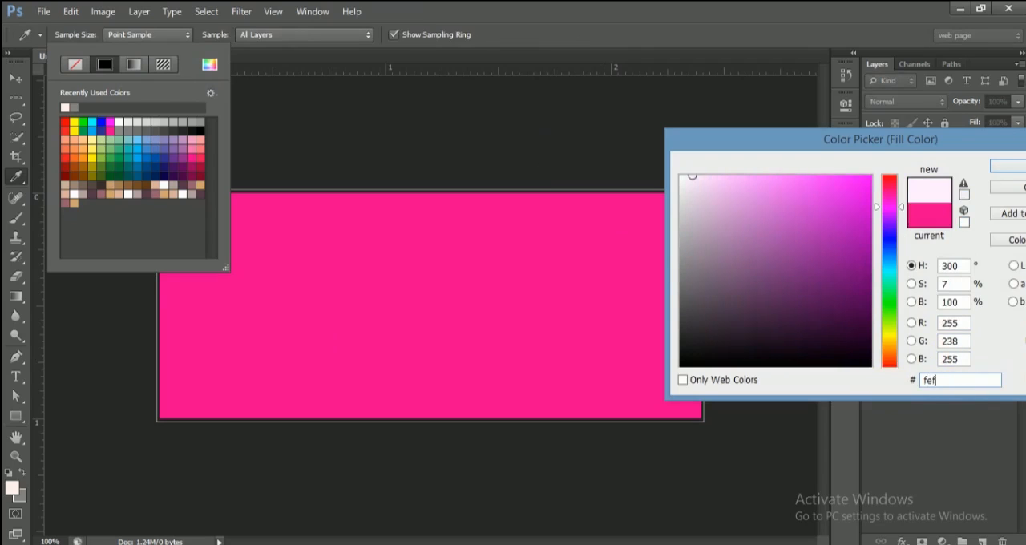
text(0e9)
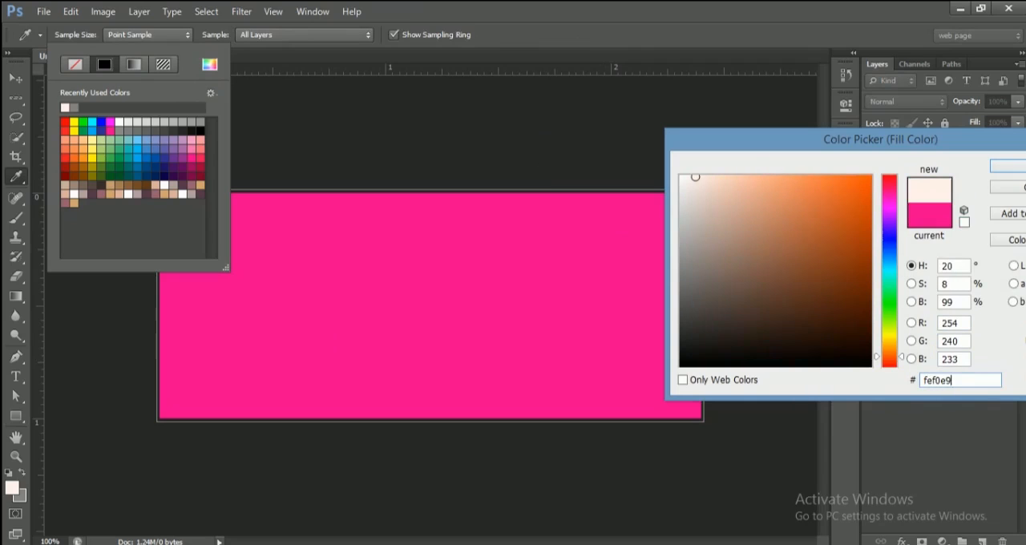
click(1002, 173)
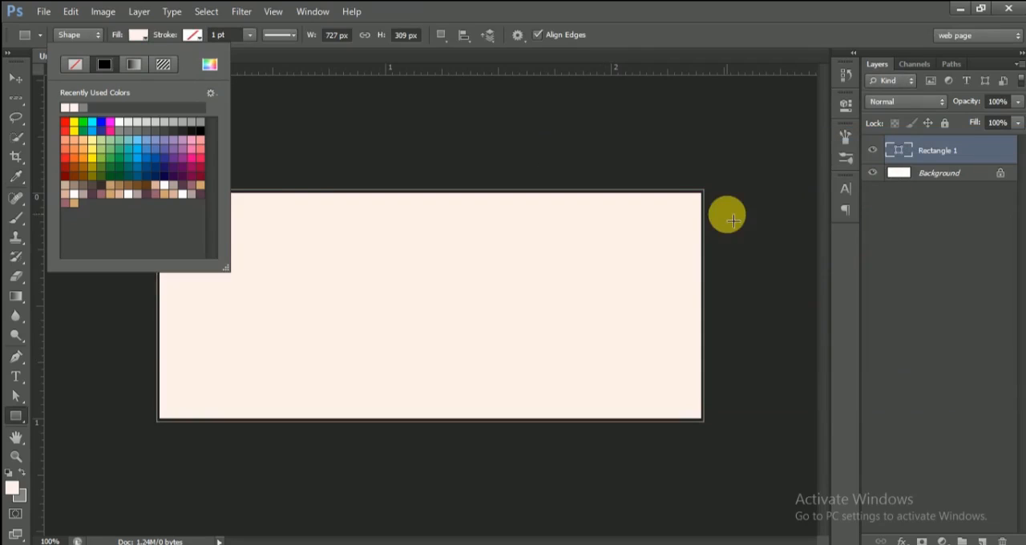
Step: Bring the Unsplash fruit and rhubarb photo from its folder into the banner document as a placed image
click(15, 78)
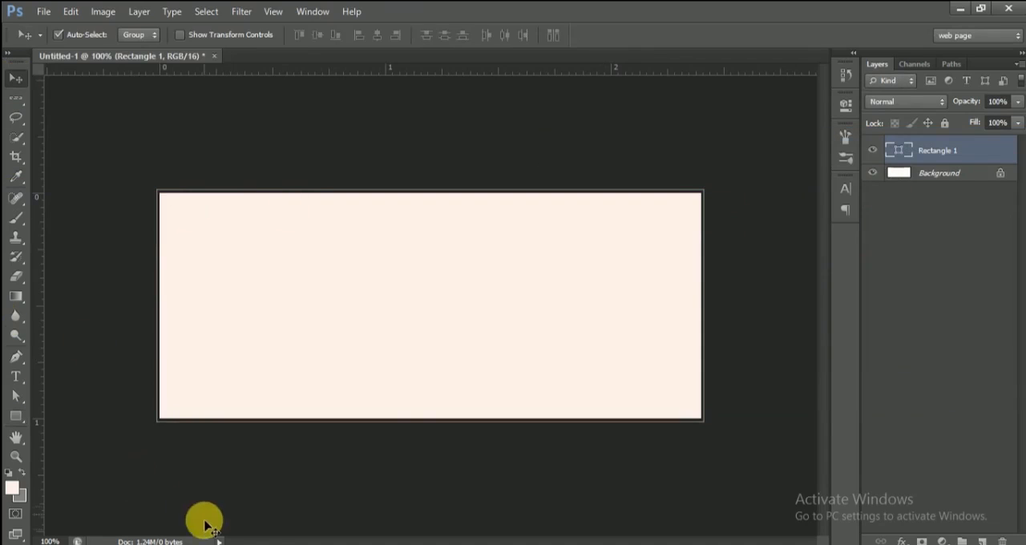
click(244, 544)
click(215, 172)
drag(294, 168, 212, 321)
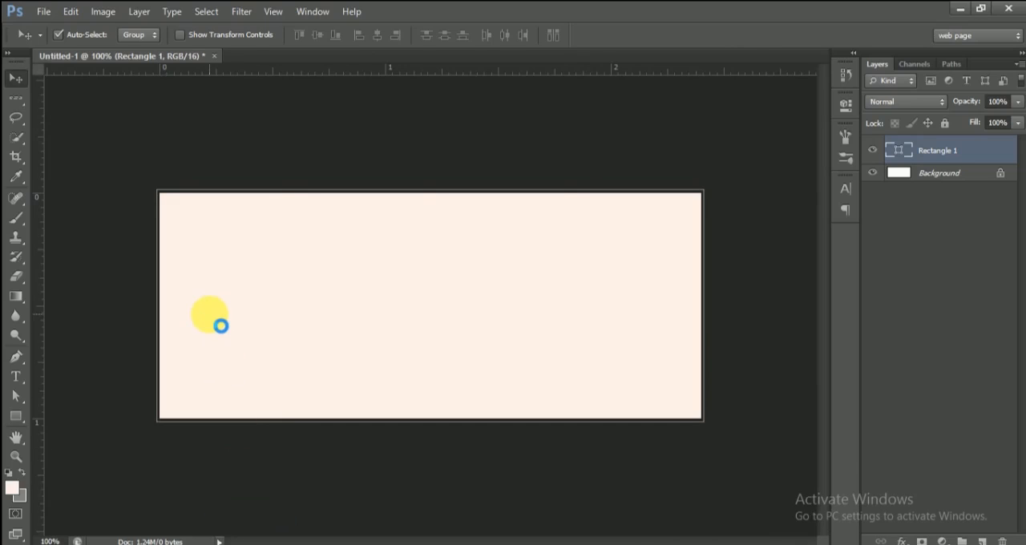
drag(210, 316, 210, 318)
Step: Scale the placed fruit photo to 2.65% and shift it left to X 149.50 px, so the food meets the canvas edge
drag(574, 421, 598, 441)
key(shift+Left)
key(shift+Left)
key(shift+Left)
key(shift+Left)
key(shift+Left)
key(shift+Left)
key(shift+Left)
key(shift+Left)
key(shift+Left)
key(shift+Left)
key(shift+Left)
key(shift+Left)
key(shift+Left)
key(shift+Left)
key(shift+Left)
key(shift+Left)
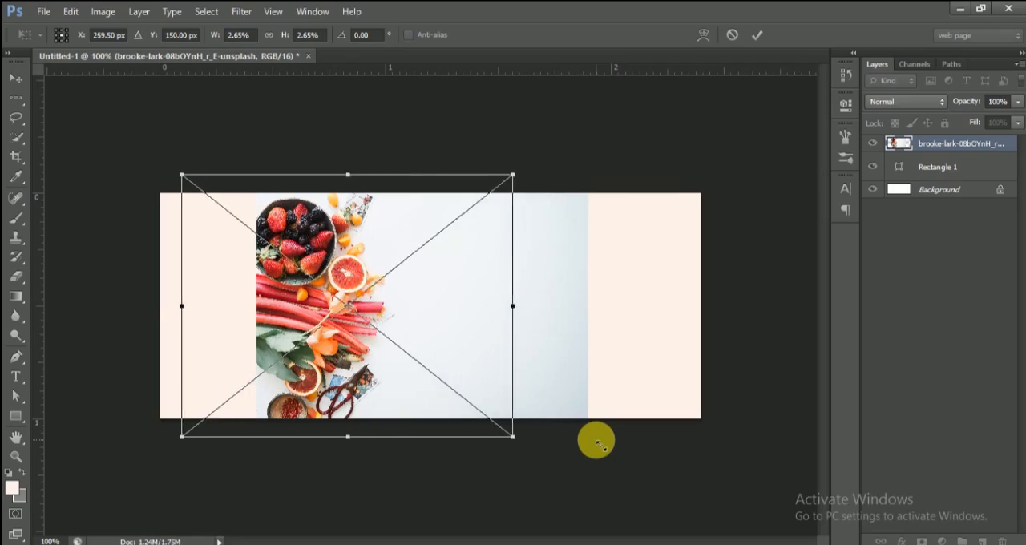
key(shift+Left)
key(shift+Left)
key(shift+Left)
key(shift+Left)
key(shift+Left)
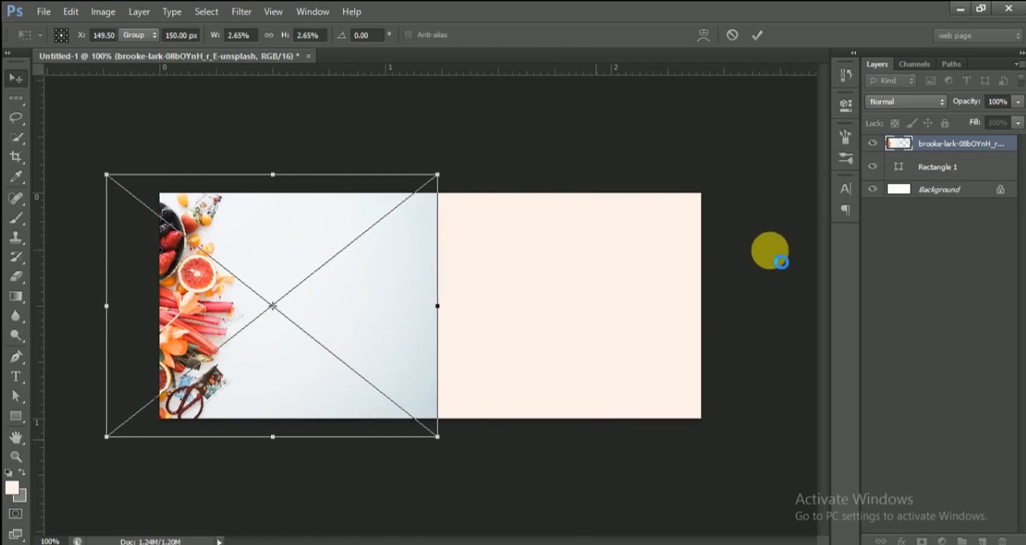
key(Return)
Step: Set the fruit photo layer's blend mode to Multiply and rasterize the layer for erasing
click(930, 101)
click(896, 166)
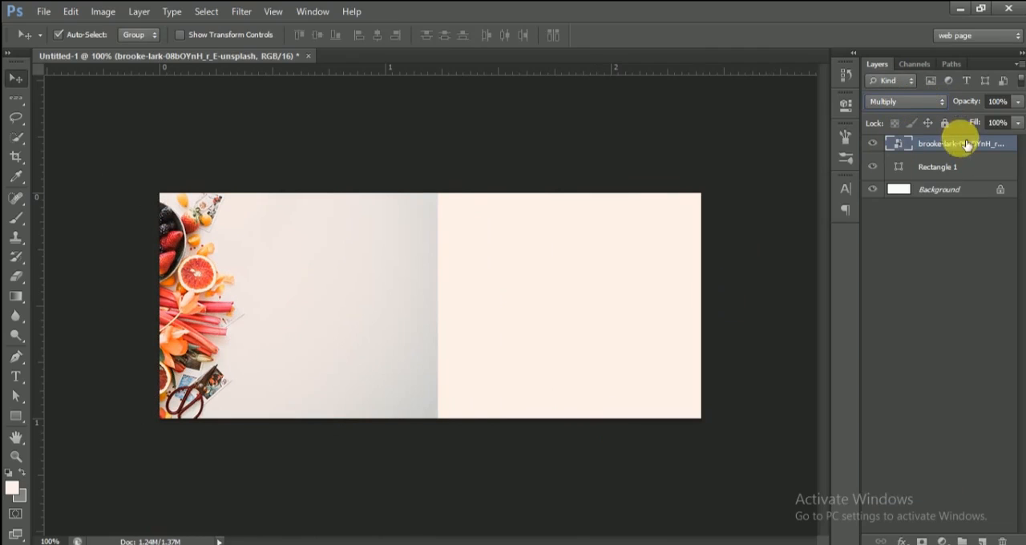
click(17, 276)
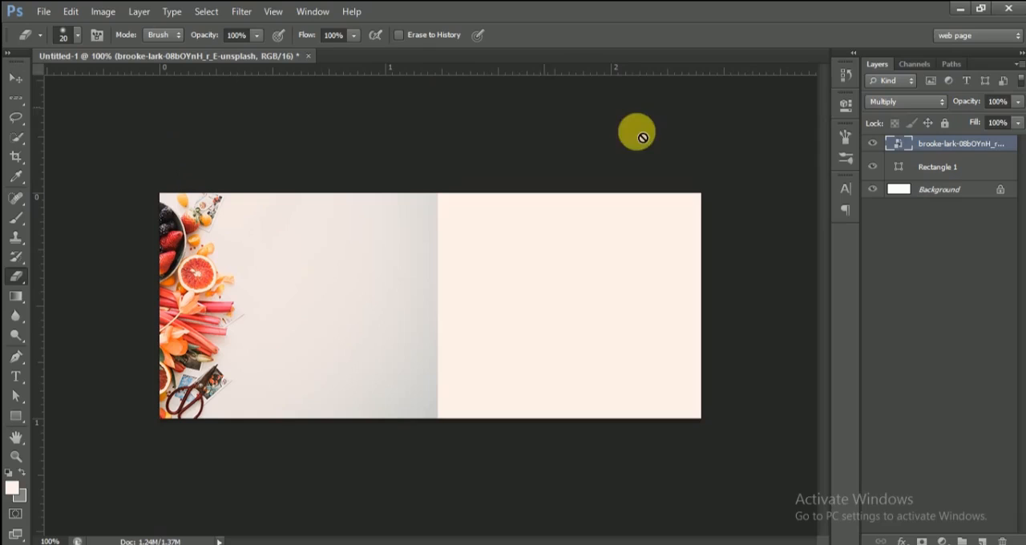
right_click(1002, 145)
click(886, 176)
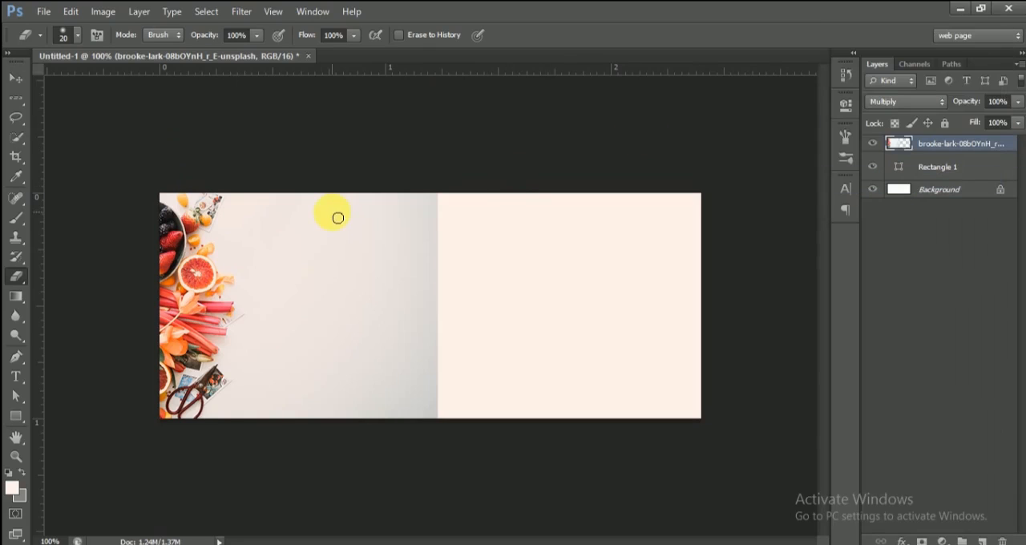
Step: Erase the empty grey area of the photo beside the food with a size 60 Eraser
click(77, 36)
click(60, 152)
mouse_move(269, 200)
mouse_down()
mouse_move(268, 248)
mouse_move(300, 332)
mouse_move(294, 458)
mouse_move(326, 312)
mouse_move(403, 425)
mouse_move(408, 380)
mouse_move(352, 236)
mouse_move(398, 233)
mouse_move(465, 425)
mouse_up()
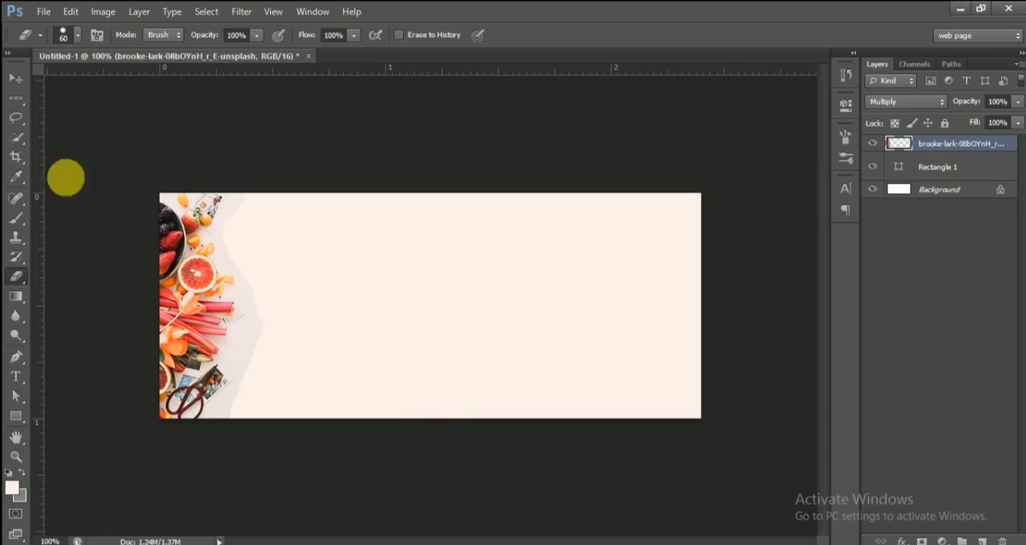
Step: Erase the remaining grey fringe closely around the fruit, rhubarb and scissors, reducing the Eraser size to 20 and 10 for the edges
click(78, 36)
click(76, 149)
click(335, 228)
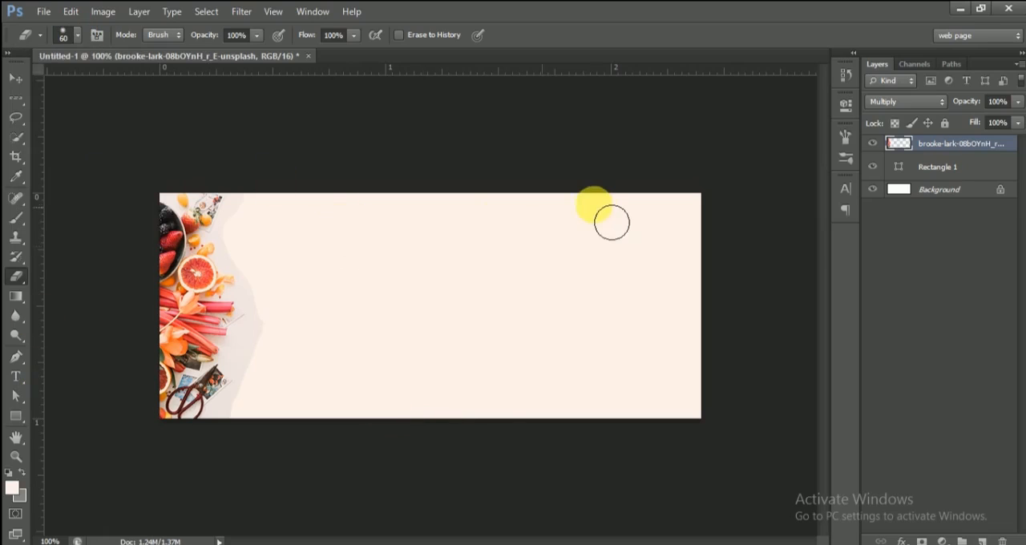
key(ctrl+plus)
key(ctrl+plus)
drag(488, 534, 410, 532)
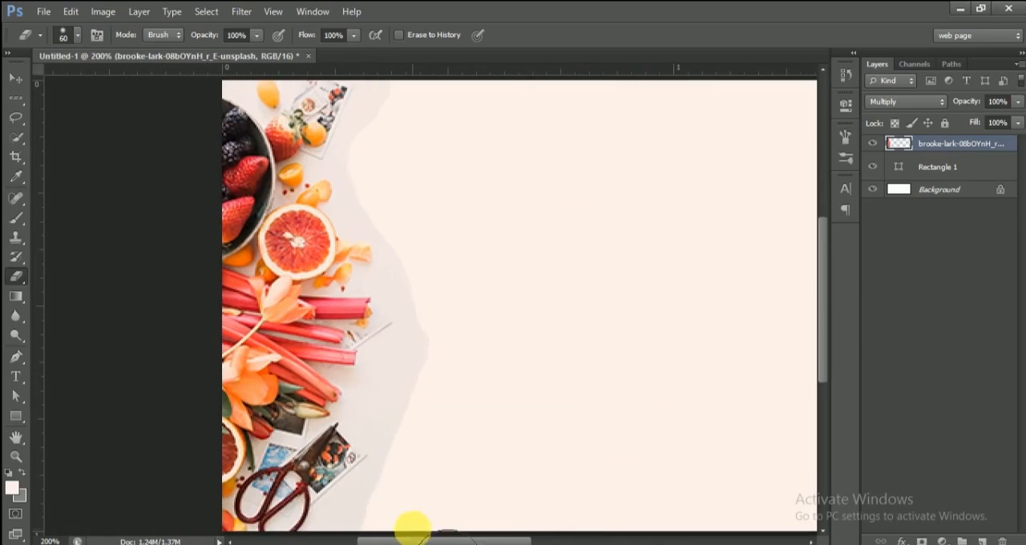
mouse_move(569, 393)
mouse_down()
mouse_move(478, 335)
mouse_move(436, 419)
mouse_move(440, 368)
mouse_move(391, 418)
mouse_move(400, 459)
mouse_move(389, 443)
mouse_move(410, 414)
mouse_move(386, 435)
mouse_move(404, 476)
mouse_move(399, 513)
mouse_move(422, 498)
mouse_move(352, 544)
mouse_move(409, 515)
mouse_move(382, 535)
mouse_move(454, 476)
mouse_move(372, 402)
mouse_move(439, 432)
mouse_move(424, 363)
mouse_up()
key(bracketleft)
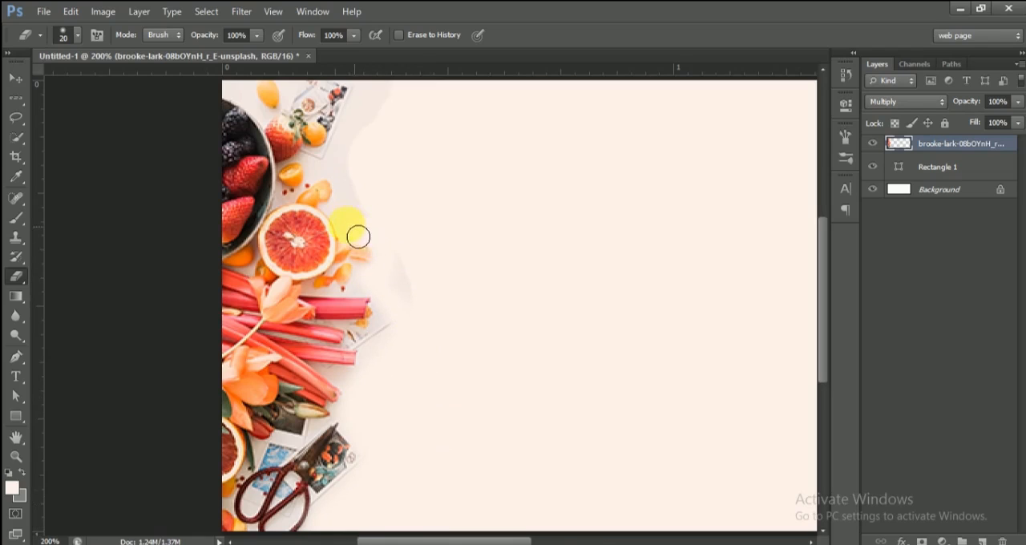
mouse_move(361, 134)
mouse_down()
mouse_move(390, 98)
mouse_move(362, 182)
mouse_move(375, 226)
mouse_move(441, 325)
mouse_move(408, 270)
mouse_move(409, 306)
mouse_up()
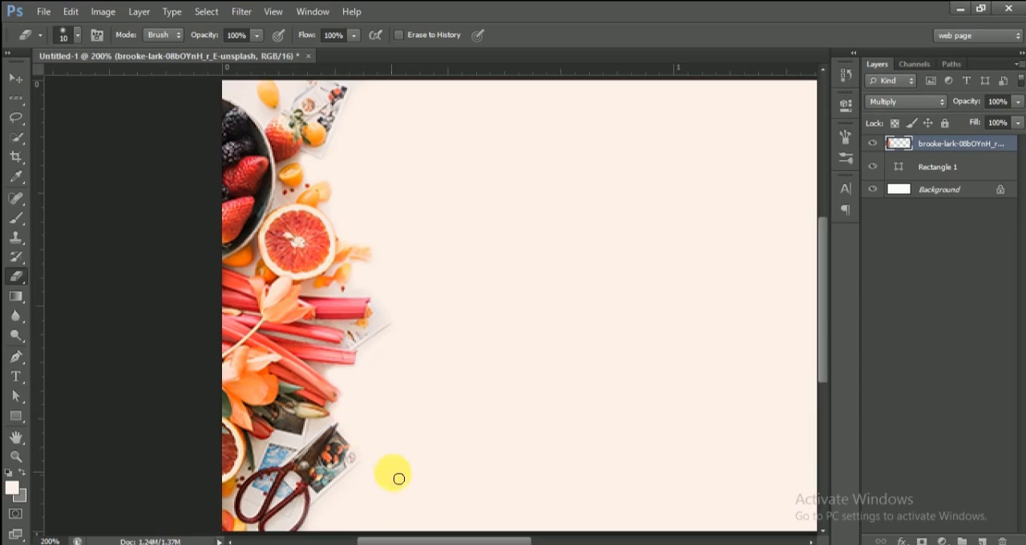
drag(825, 353, 822, 302)
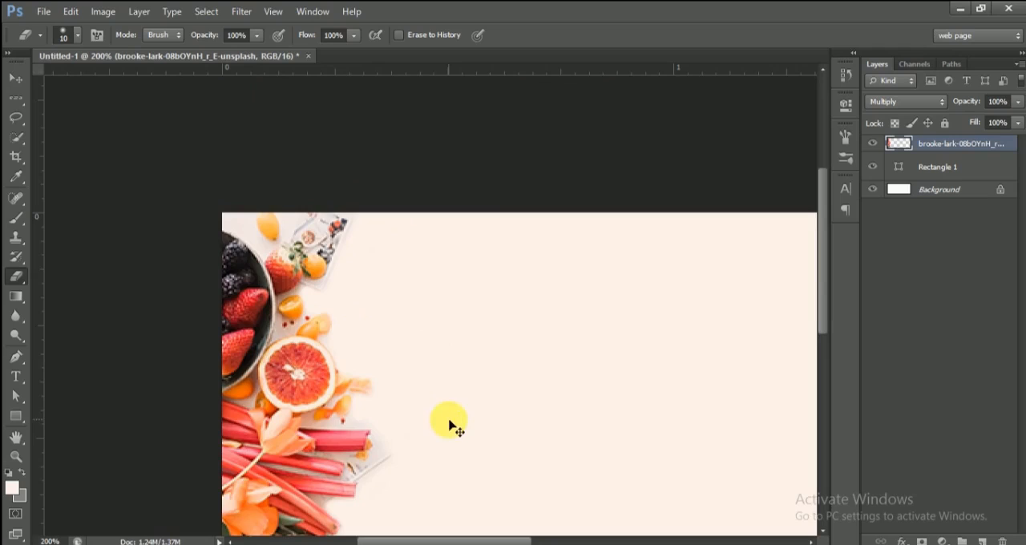
key(ctrl+minus)
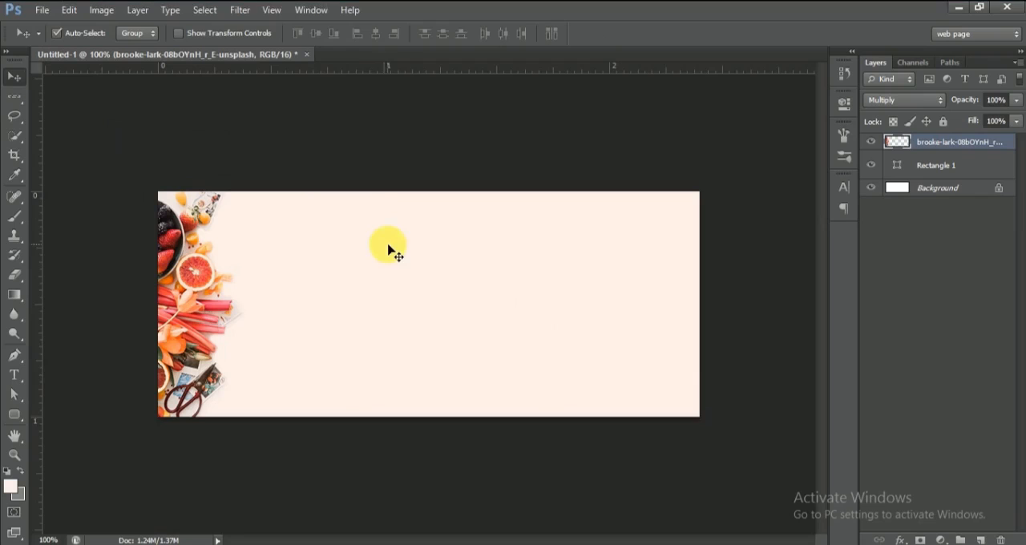
Step: Draw a wide pink rounded rectangle in the empty right half of the banner
click(15, 416)
right_click(21, 419)
click(63, 425)
drag(380, 236, 628, 361)
click(15, 76)
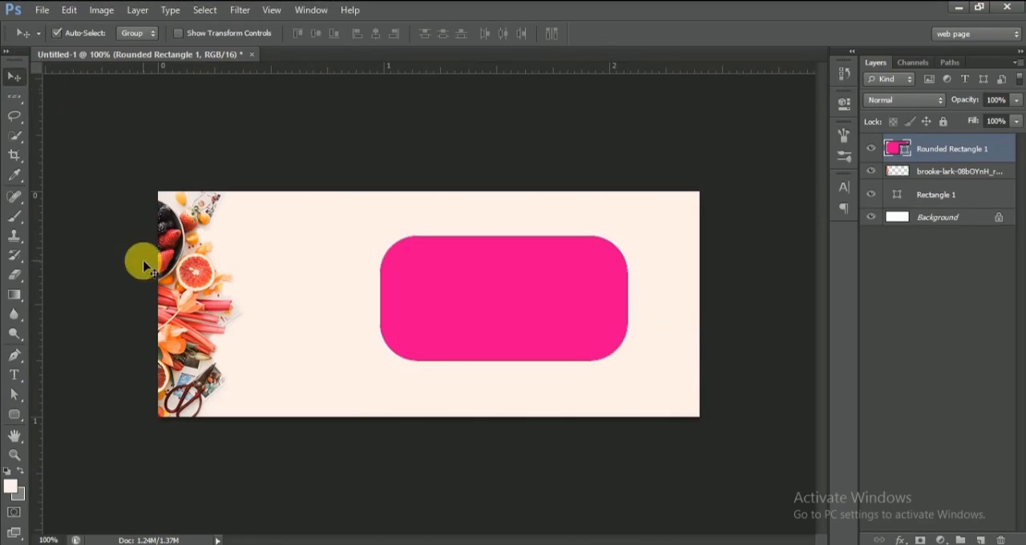
Step: Rotate the pink rounded rectangle to -36.17° and move it to X 639.19 px, Y 139.09 px, overhanging the banner's right edge
drag(523, 330, 557, 336)
key(ctrl+t)
drag(678, 406, 687, 297)
drag(557, 339, 611, 337)
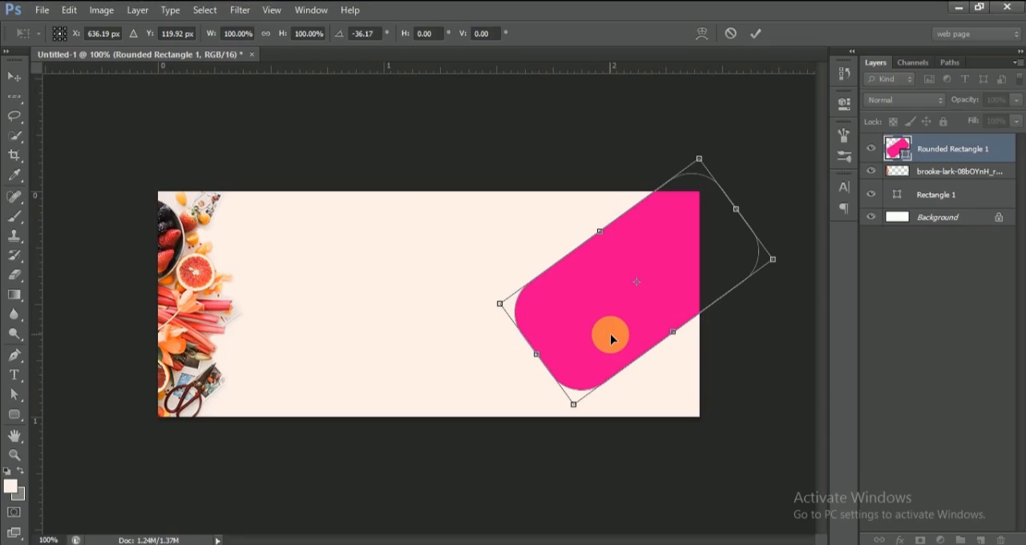
mouse_move(610, 334)
mouse_down()
mouse_move(611, 320)
mouse_move(618, 351)
mouse_move(610, 344)
mouse_up()
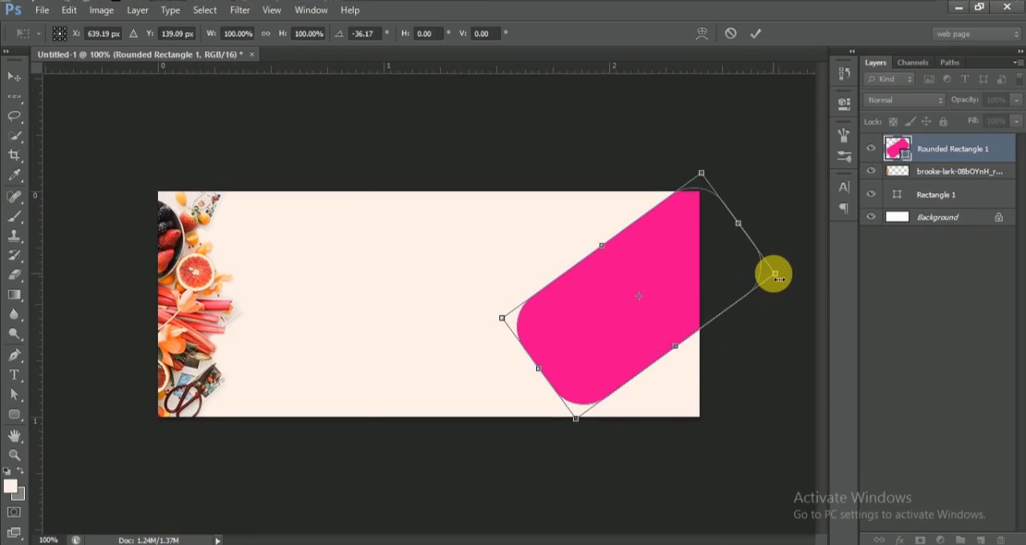
Step: Scale the rotated pink rectangle to 106.70%, reposition it to X 621.19 px, Y 124.93 px and apply the transform
drag(775, 275, 784, 270)
drag(668, 300, 670, 301)
key(Up)
key(Up)
key(Up)
key(Up)
key(Up)
key(Up)
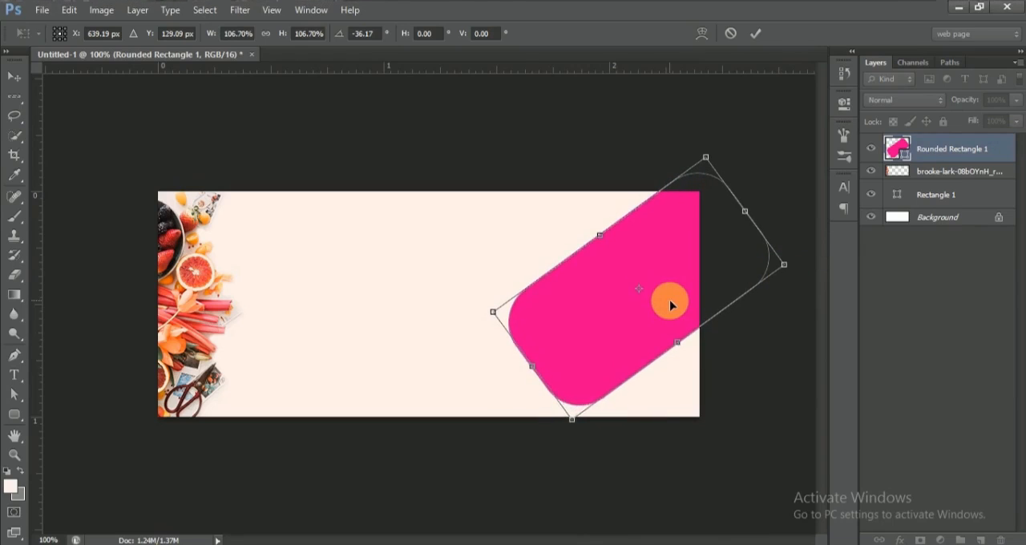
drag(660, 319, 650, 322)
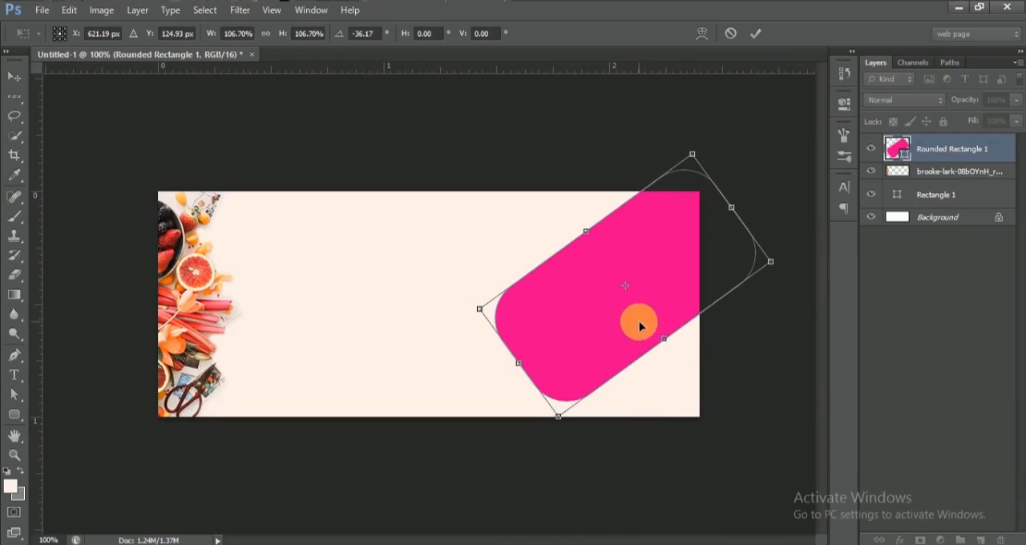
key(Return)
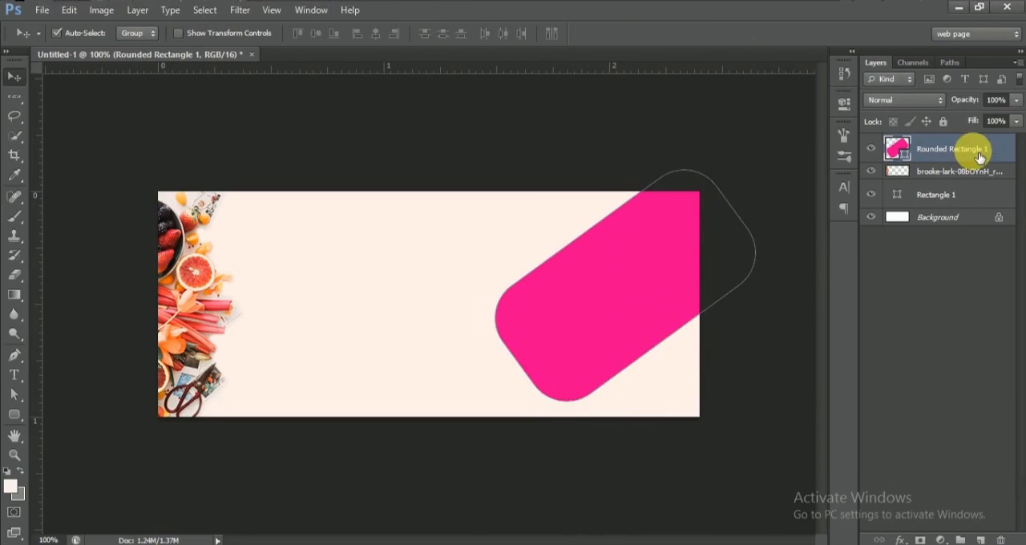
click(105, 104)
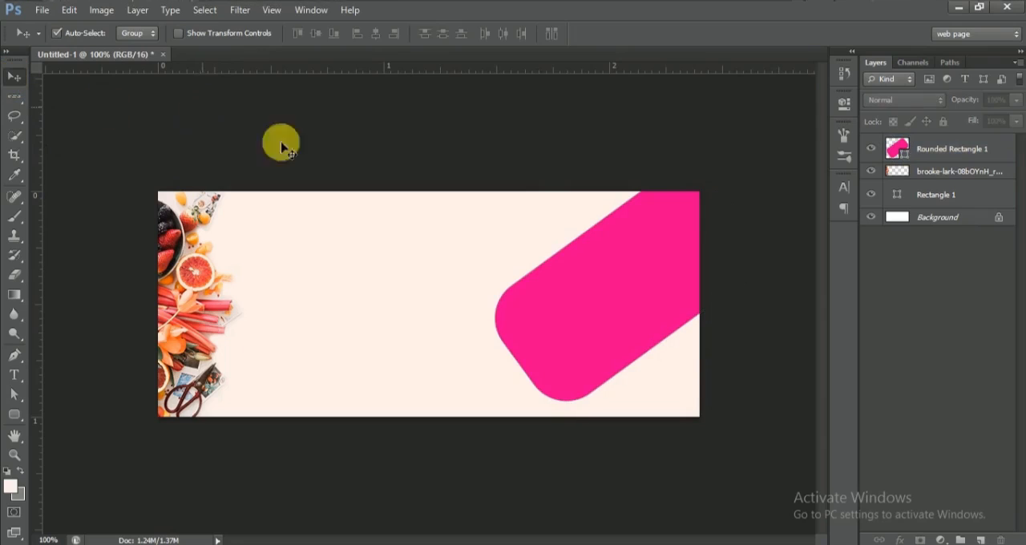
click(951, 150)
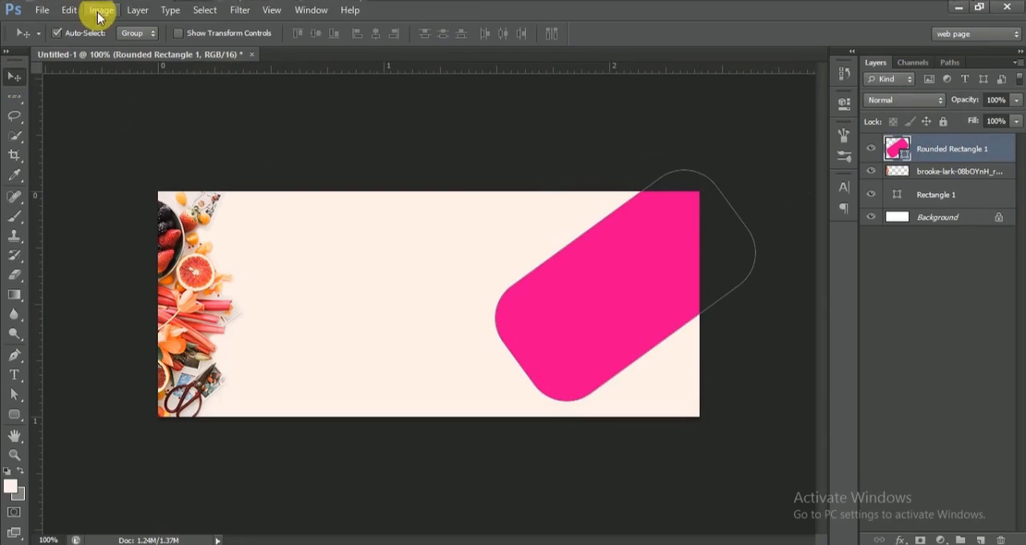
click(71, 11)
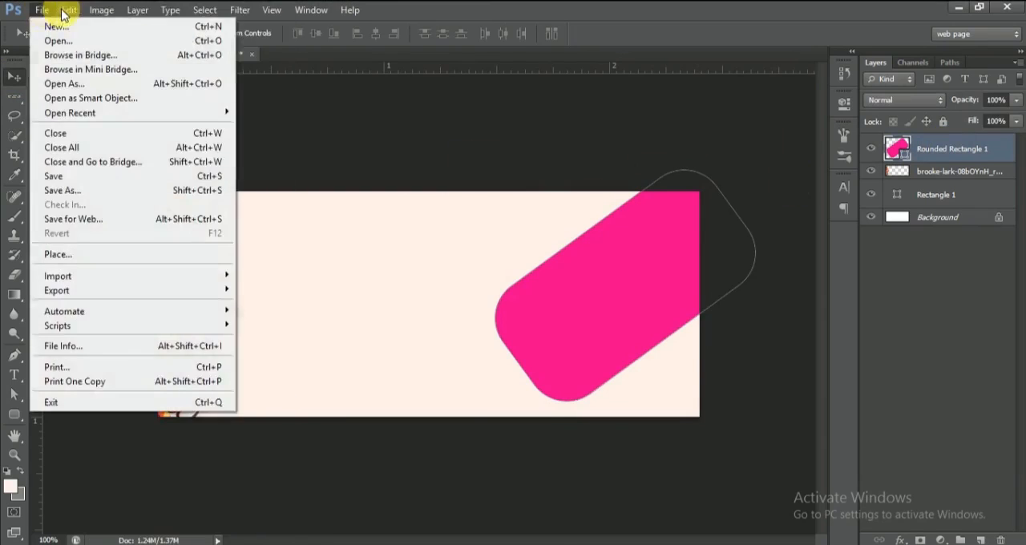
click(100, 10)
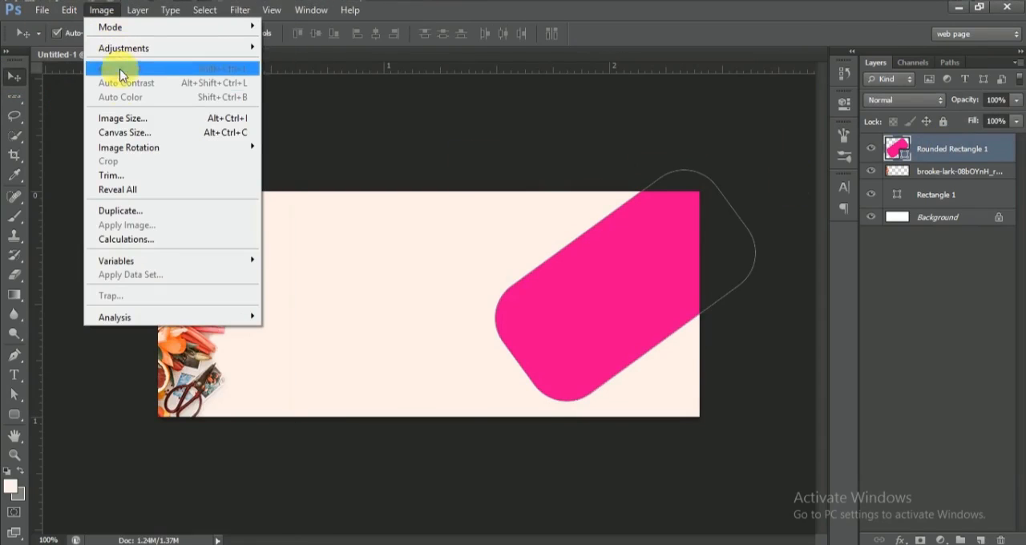
mouse_move(138, 16)
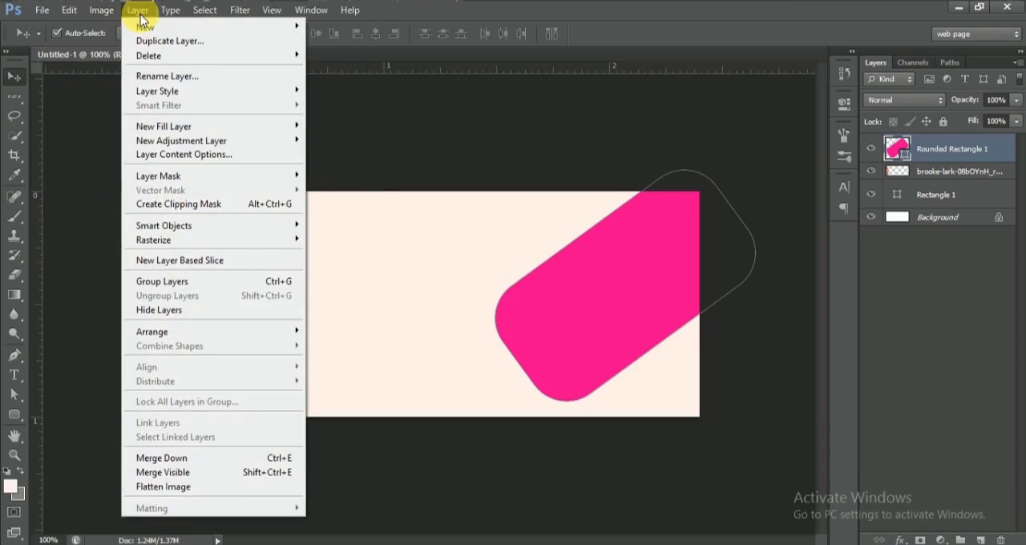
mouse_move(205, 17)
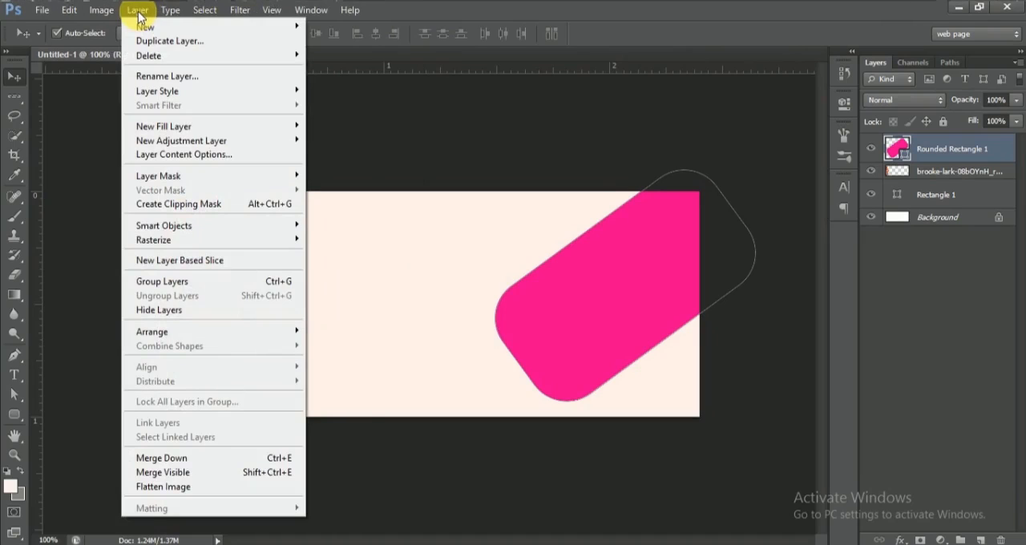
click(664, 234)
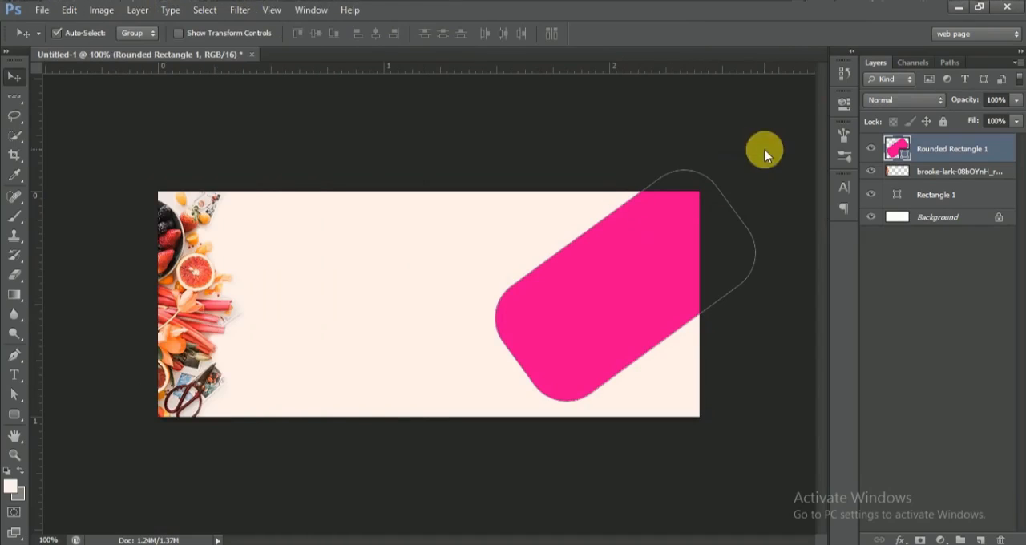
Step: Duplicate the pink rounded rectangle layer
right_click(999, 151)
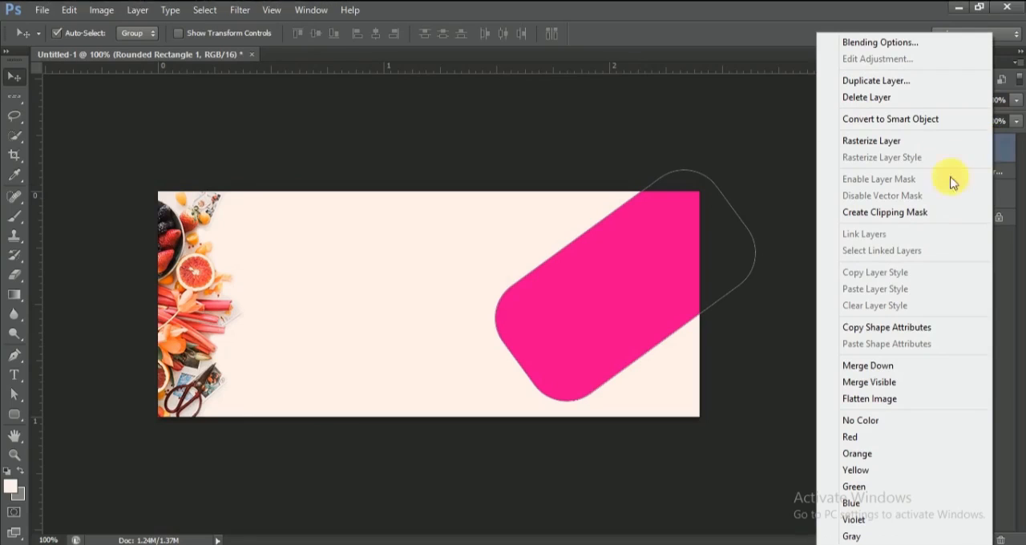
click(787, 222)
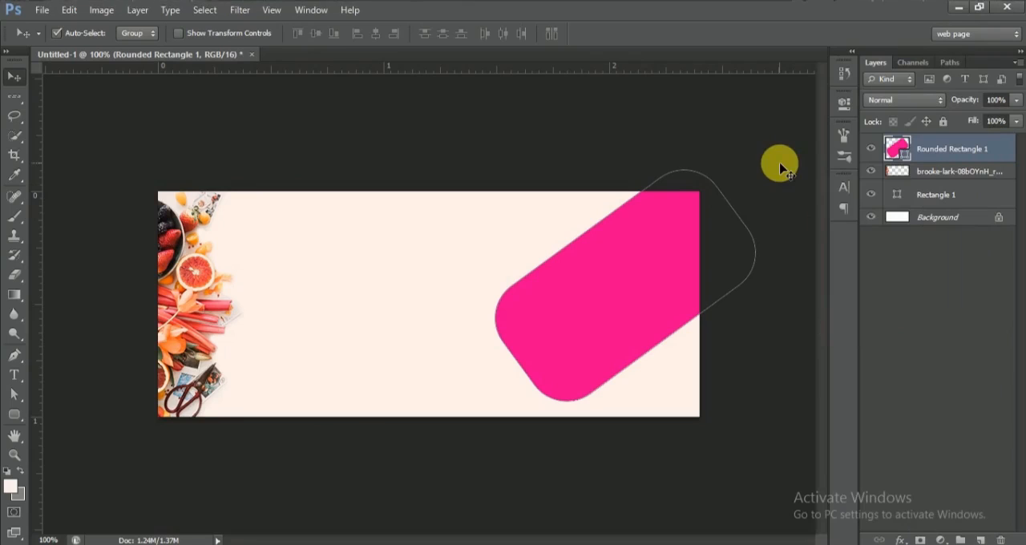
key(ctrl+j)
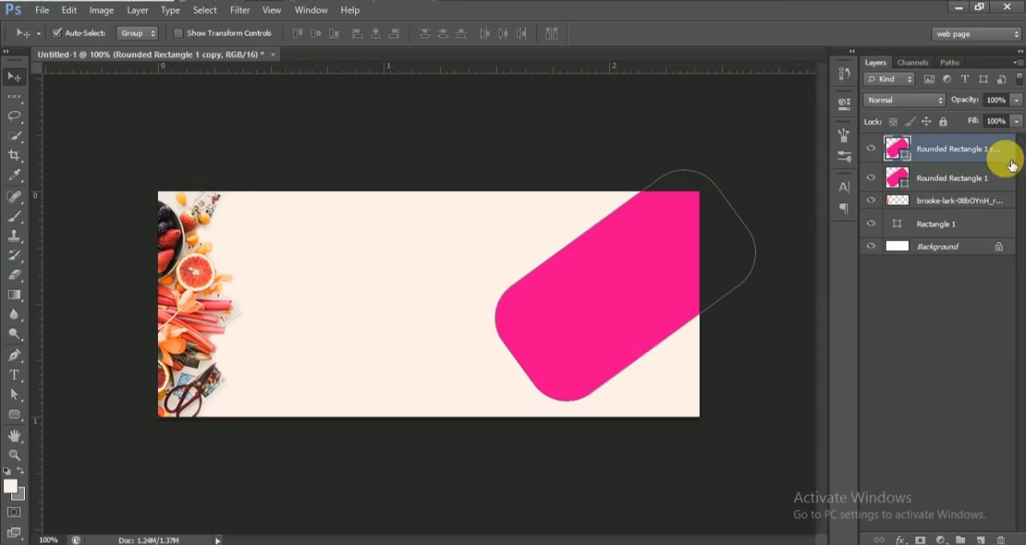
Step: Arrange two copies of the pink rounded rectangle parallel to the original, one below and one above it, leaving narrow cream gaps
drag(660, 288, 553, 142)
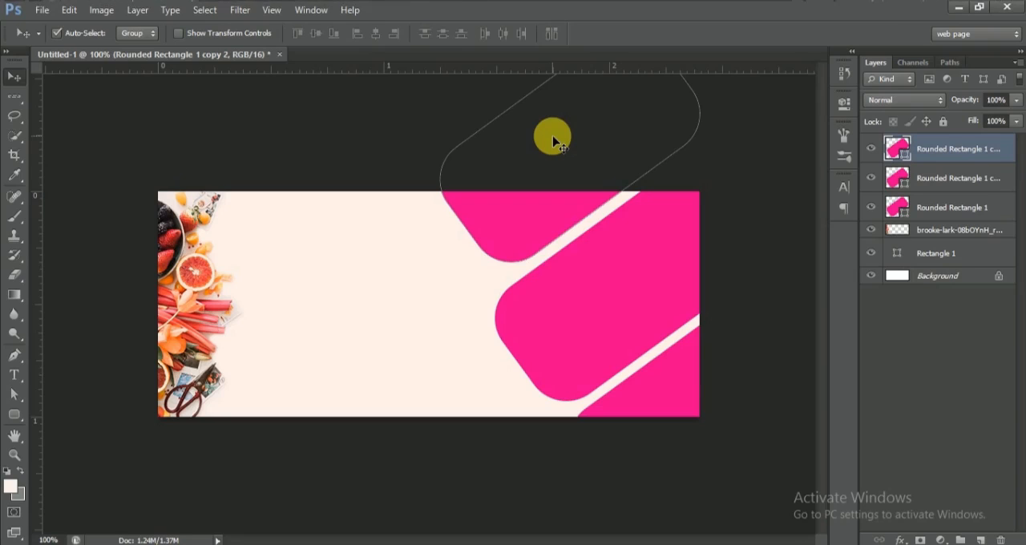
drag(520, 228, 500, 239)
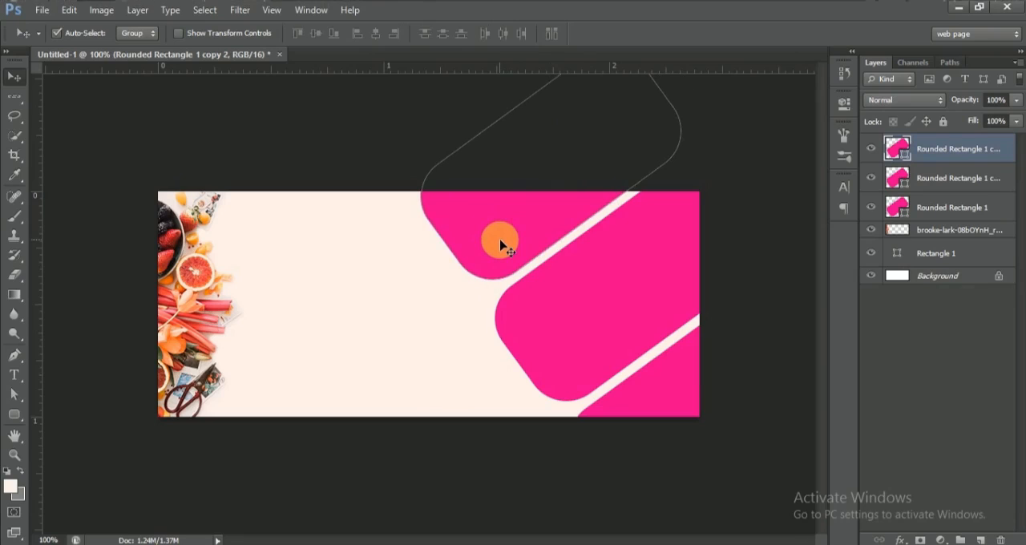
Step: Select all three pink rounded rectangles and shift them together to X 669 px and slightly upward, applying the transform
shift+click(961, 209)
key(Right)
key(Right)
key(Right)
key(Right)
key(Right)
key(Right)
key(Right)
key(Right)
key(ctrl+t)
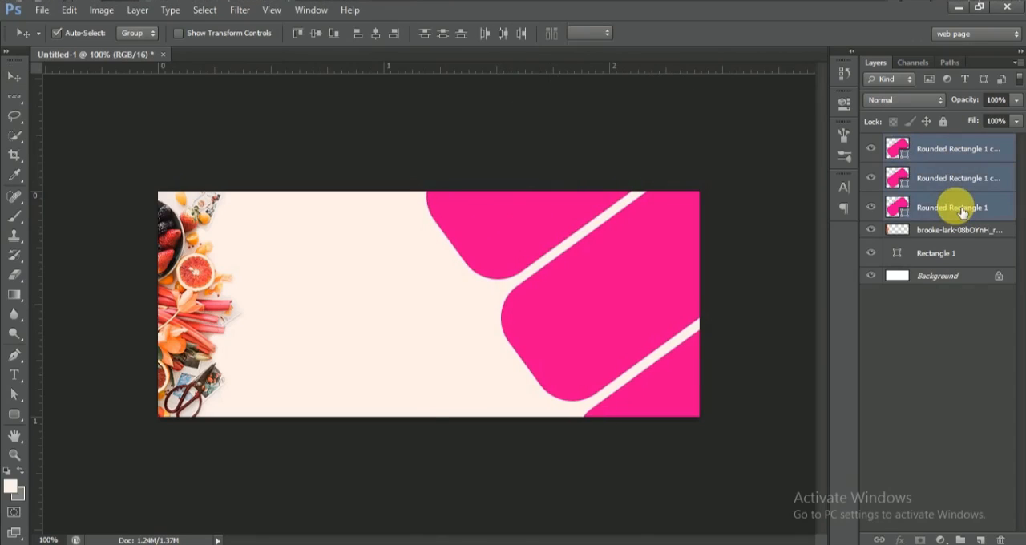
key(shift+Right)
key(shift+Right)
key(shift+Right)
key(shift+Right)
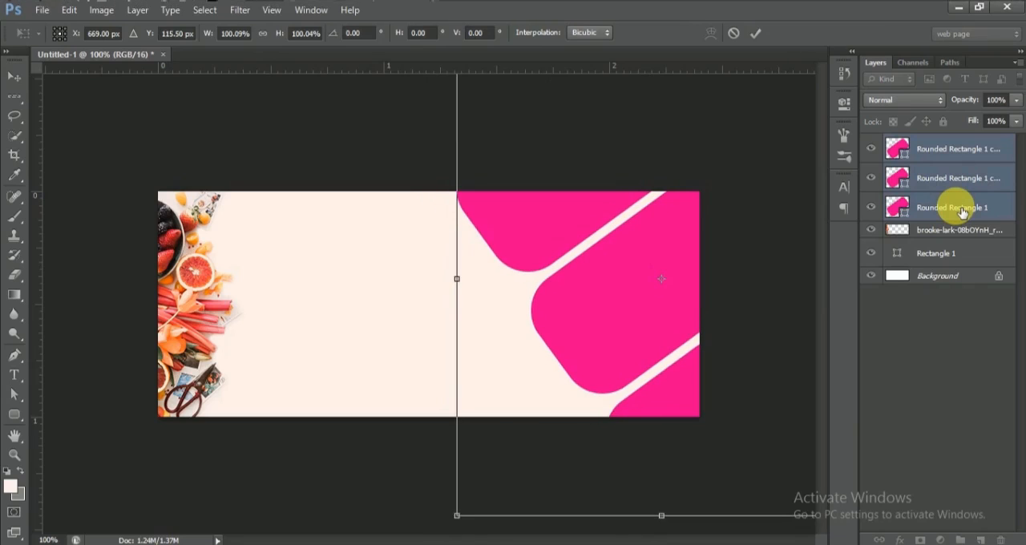
key(shift+Up)
key(shift+Up)
key(Down)
key(Down)
key(Return)
click(962, 208)
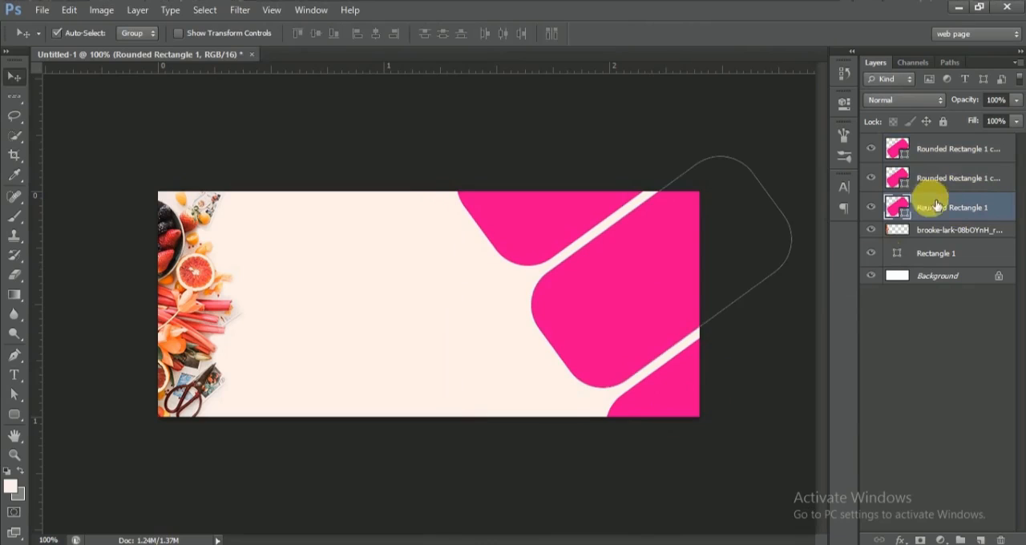
click(698, 374)
drag(697, 374, 671, 404)
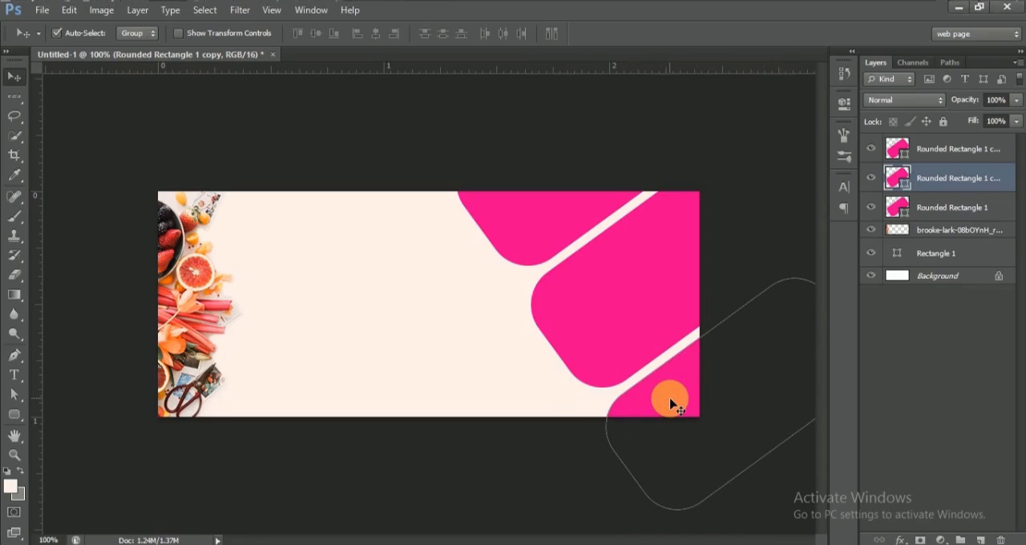
click(574, 473)
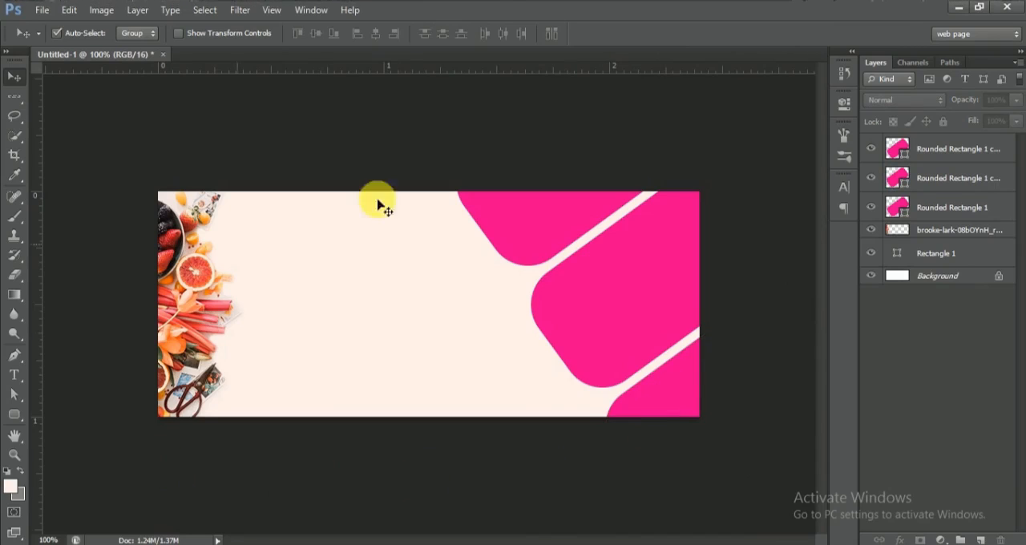
Step: Change the fill colour of the uppermost rounded rectangle to f1504f
click(911, 148)
click(14, 414)
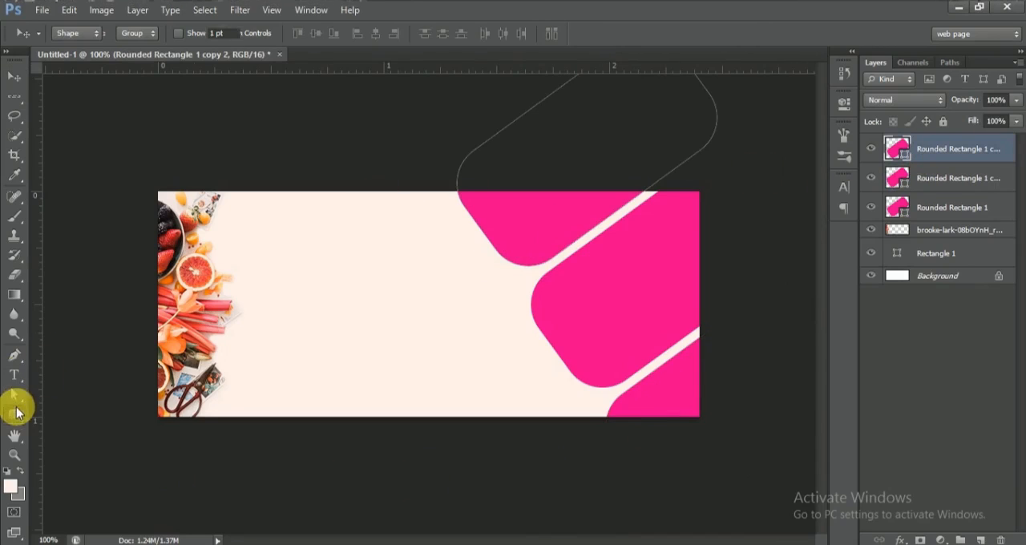
click(137, 35)
click(208, 64)
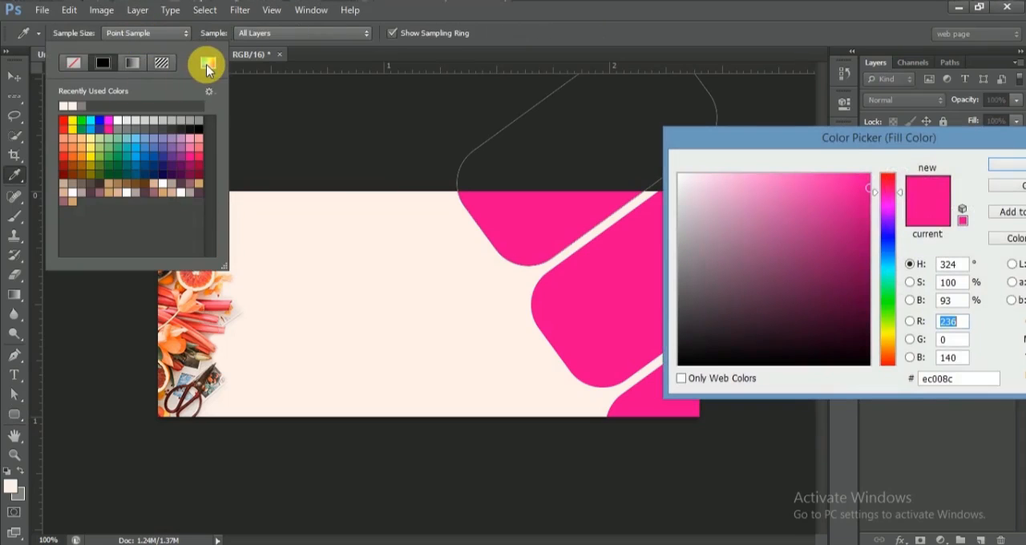
click(971, 382)
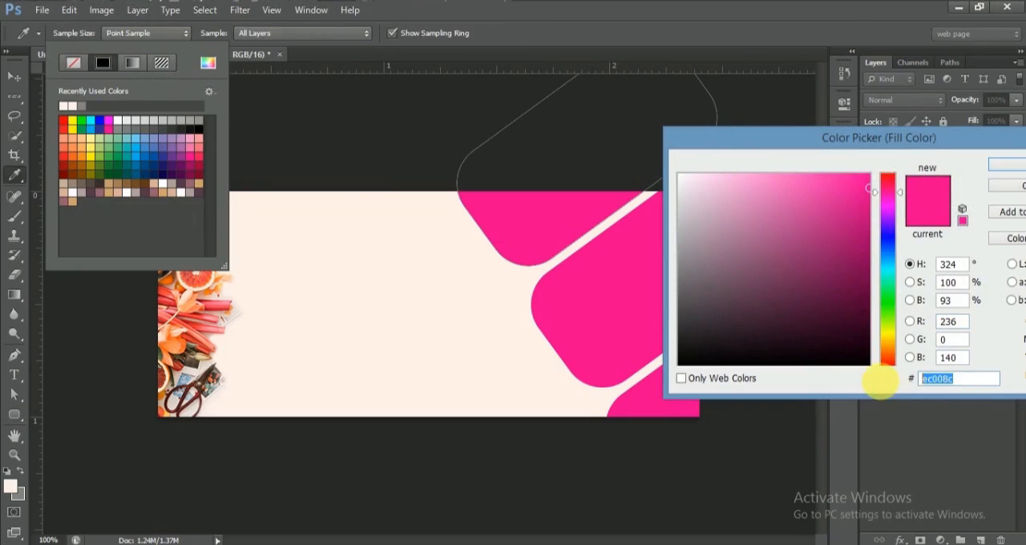
text(f1)
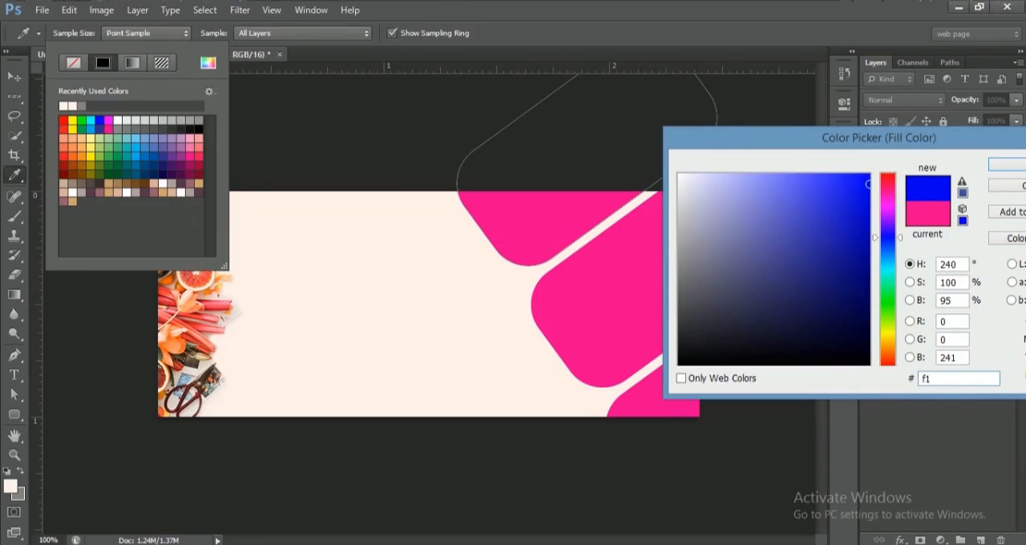
text(504f)
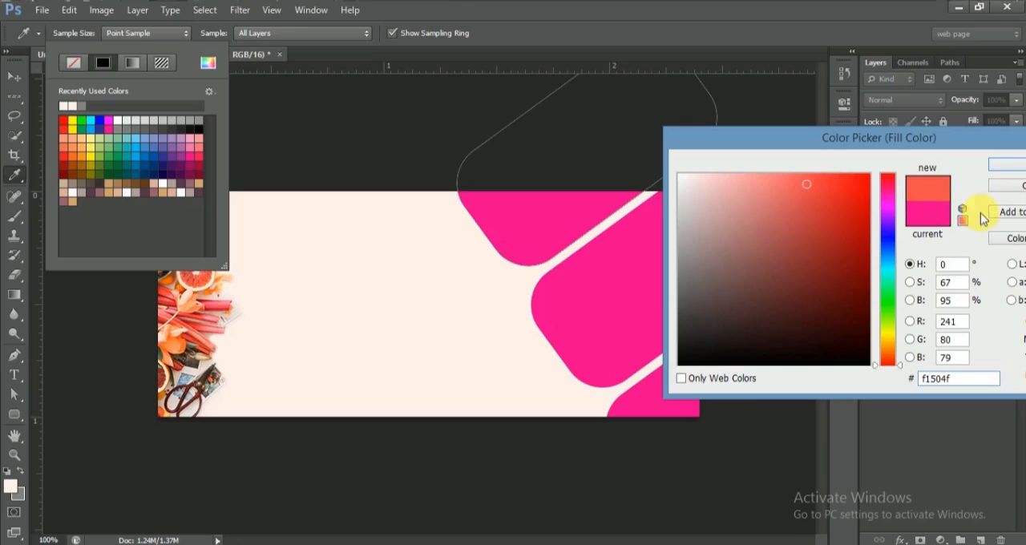
click(1004, 165)
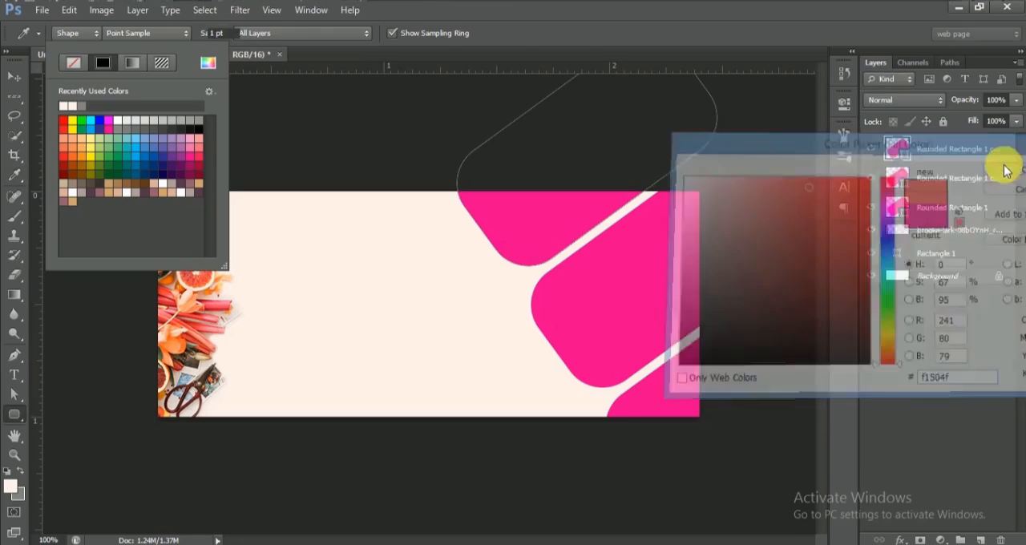
click(9, 80)
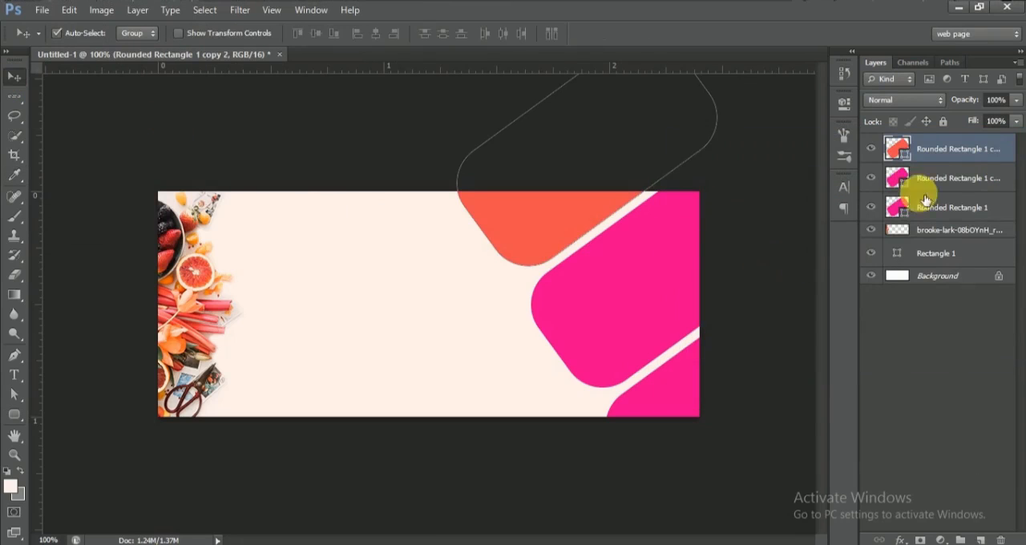
Step: Place the bowl-of-vegetable-salad photo directly above the lower rectangle's layer, rotate it to match the slant and move it over the two pink shapes
click(954, 178)
click(218, 544)
drag(210, 158, 512, 323)
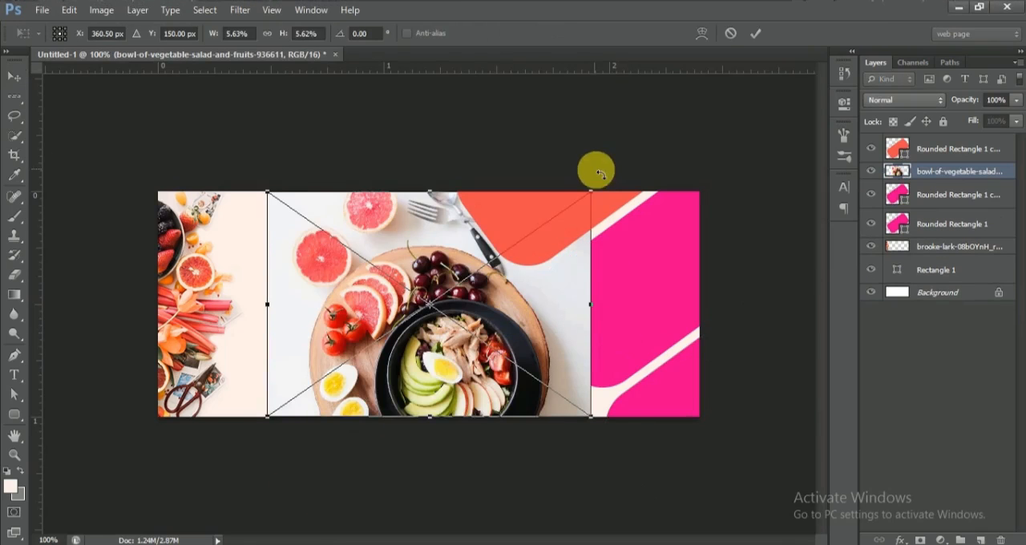
drag(605, 175, 394, 447)
drag(422, 331, 669, 343)
key(Return)
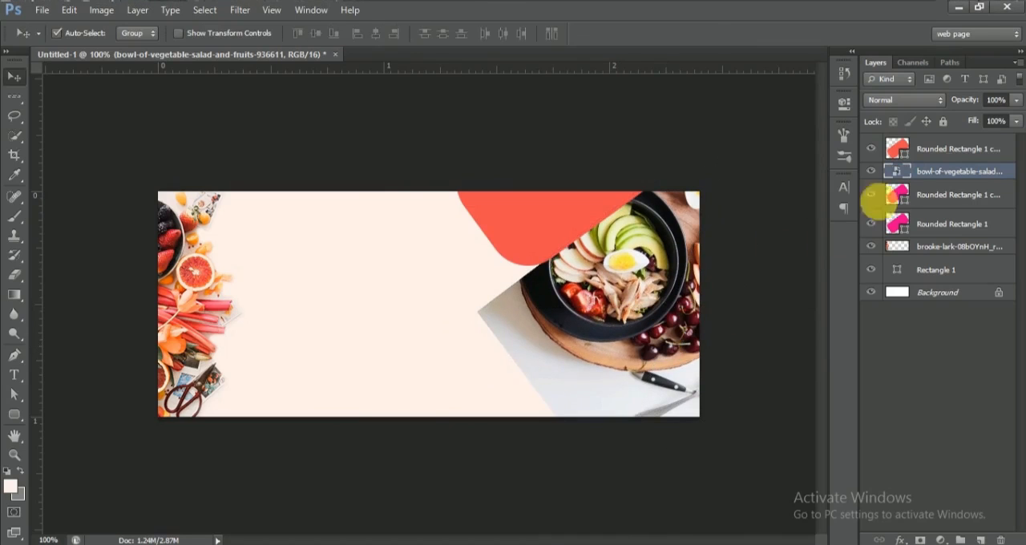
Step: Clip the salad photo to the lower pink rectangle, and clip a duplicate of it to the middle pink rectangle
alt+click(1014, 185)
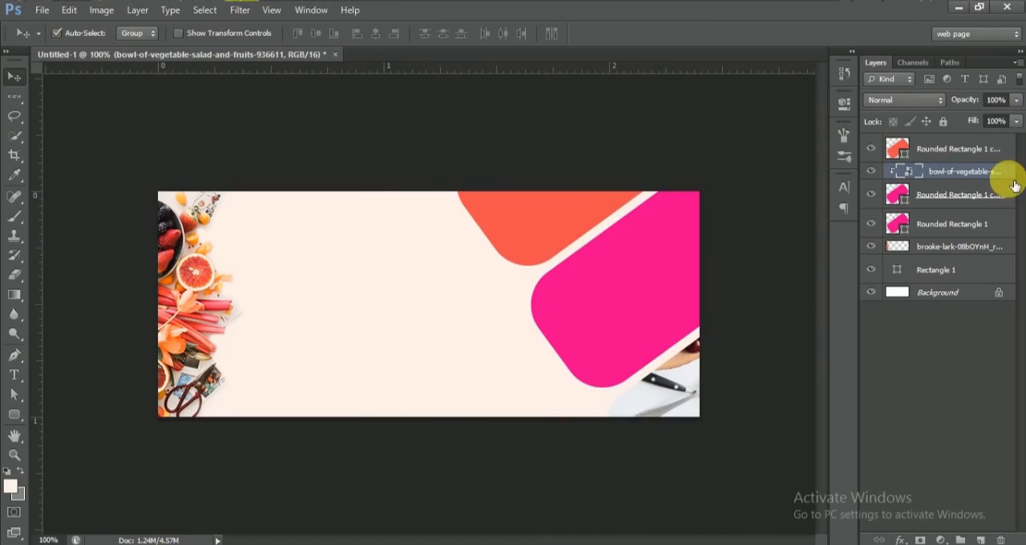
key(ctrl+j)
drag(1001, 172, 994, 220)
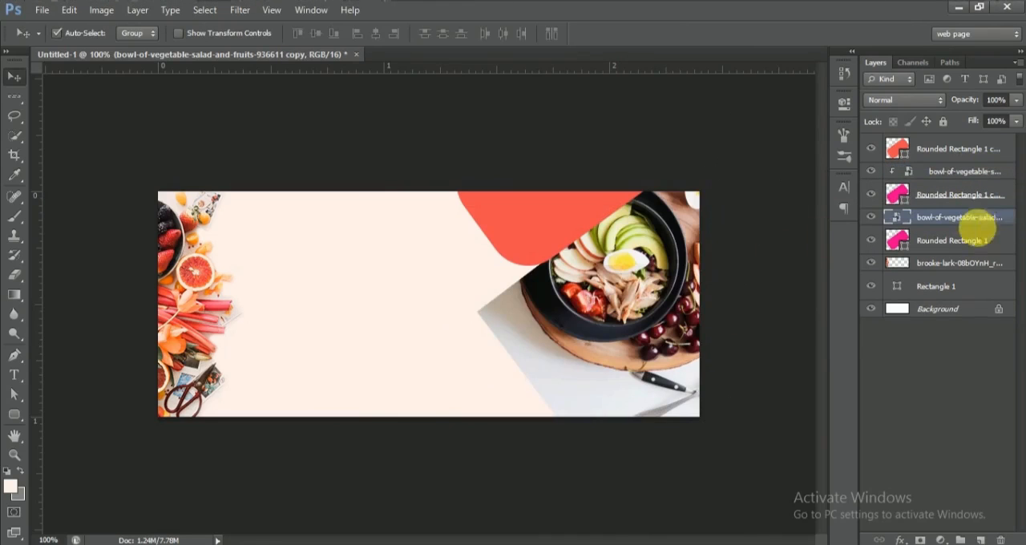
alt+click(1015, 230)
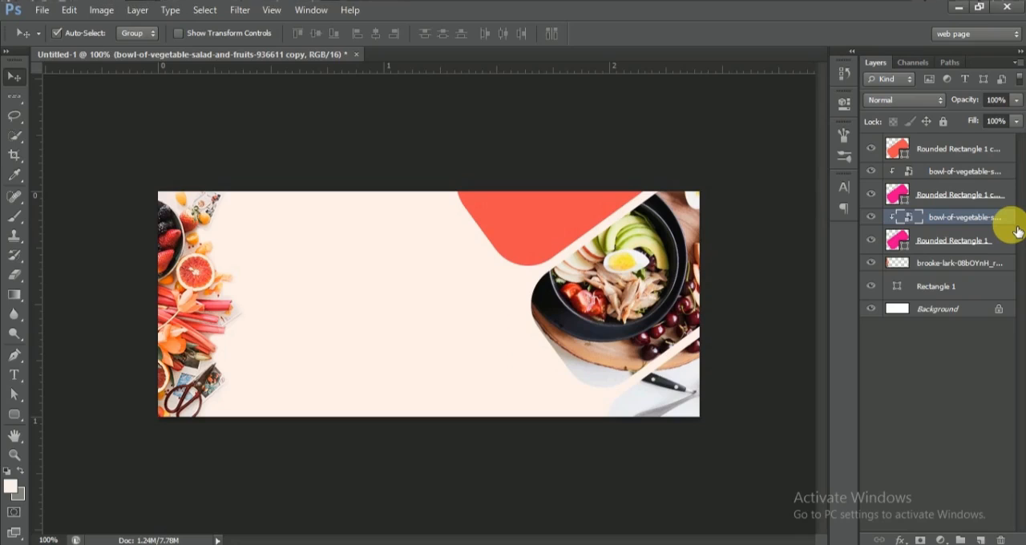
Step: Duplicate the coral rounded rectangle layer and remove the fill from the copy
click(992, 151)
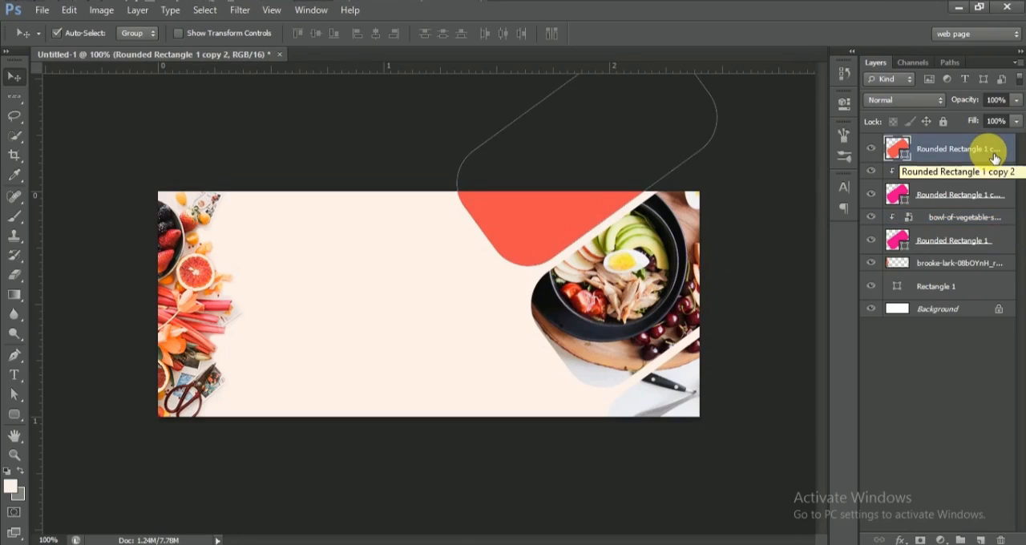
key(ctrl+j)
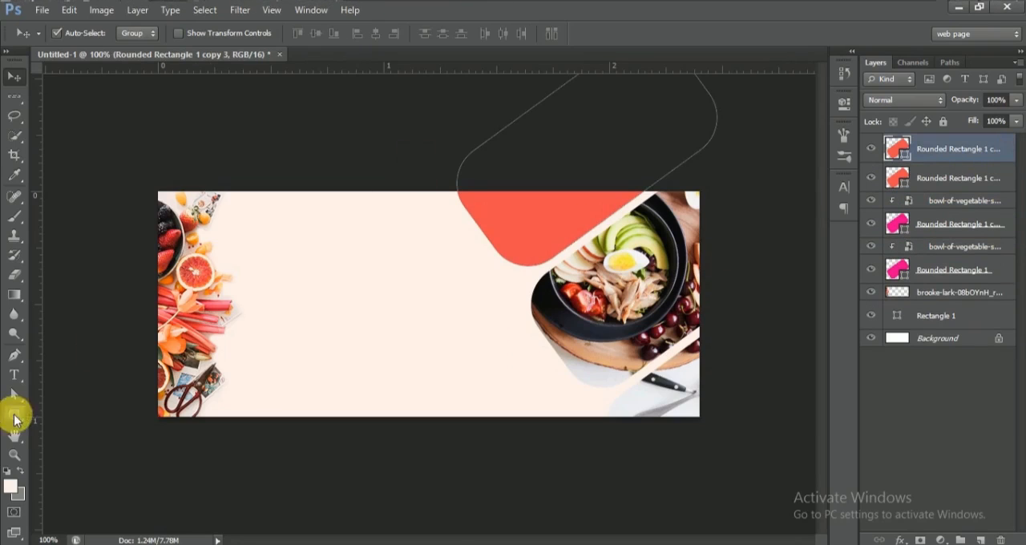
click(12, 413)
click(136, 33)
click(70, 67)
Step: Give the unfilled rectangle copy a white dashed stroke 0.5 pt wide
click(192, 33)
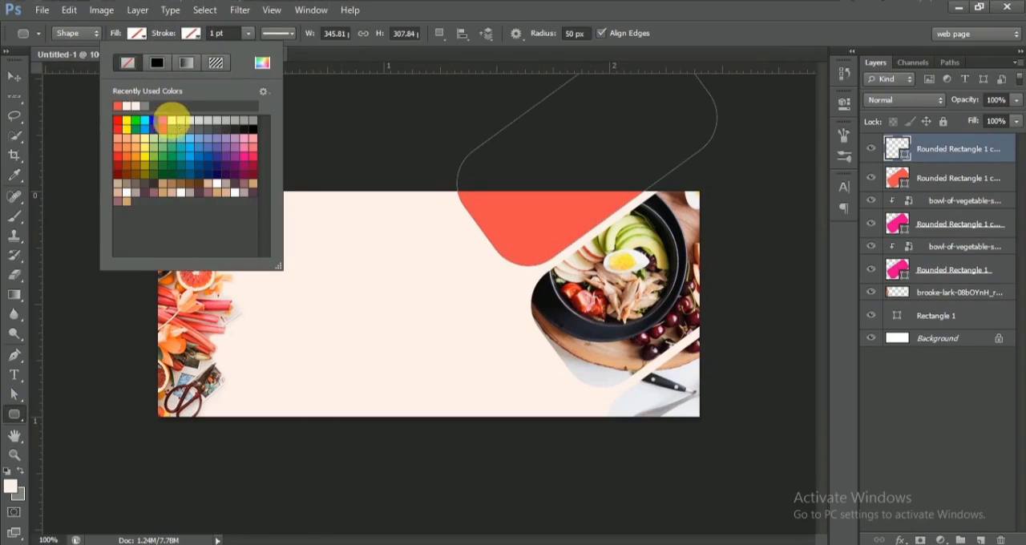
click(171, 120)
click(213, 36)
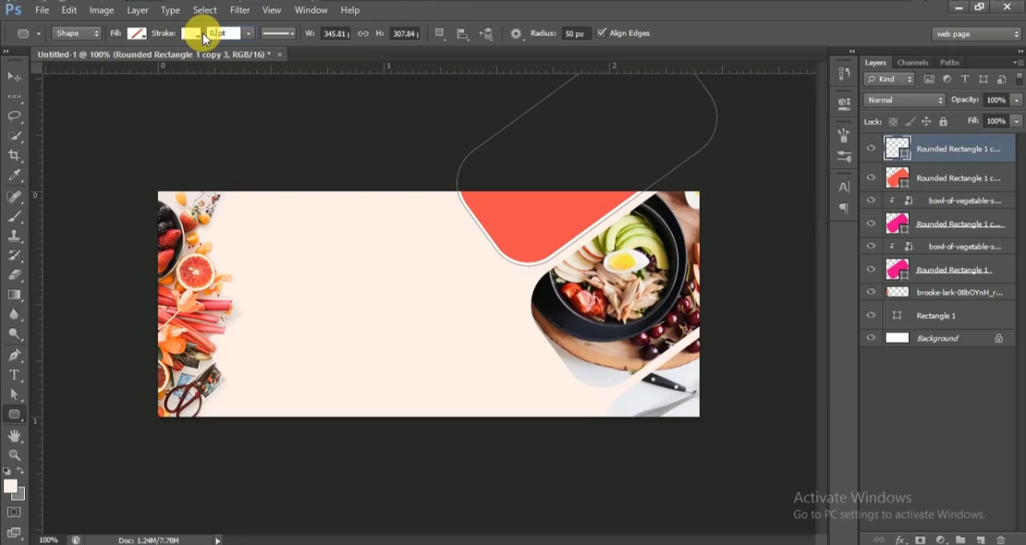
click(280, 34)
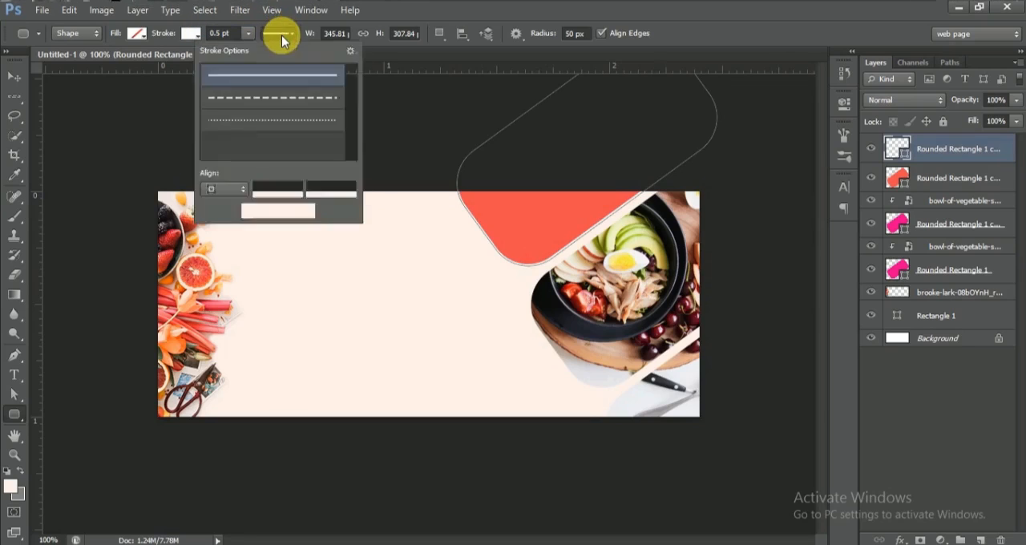
click(282, 97)
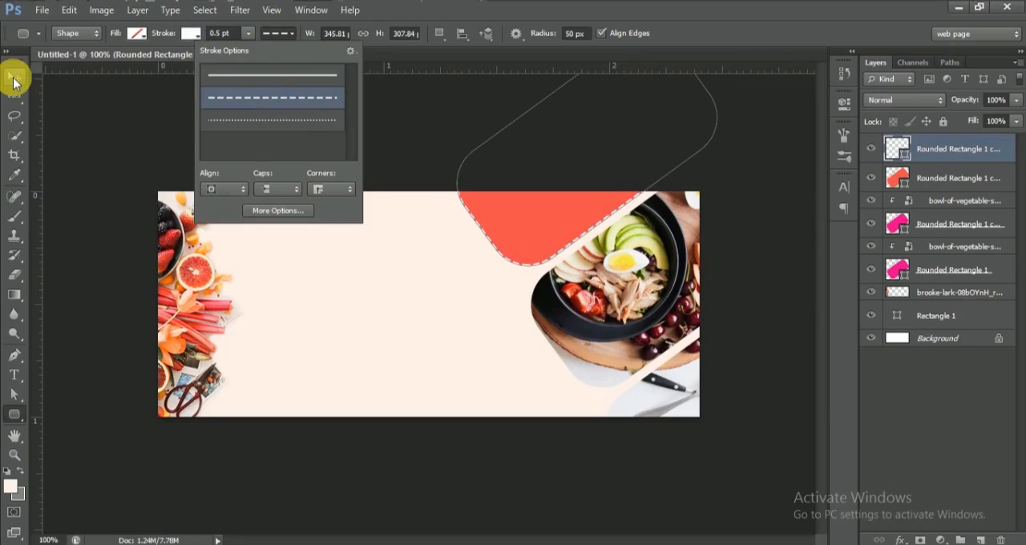
Step: Scale the dashed outline to 94.85%, move it to X 566 px, Y -51 px inside the coral shape and apply the transform
click(13, 77)
key(ctrl+t)
drag(717, 265, 711, 260)
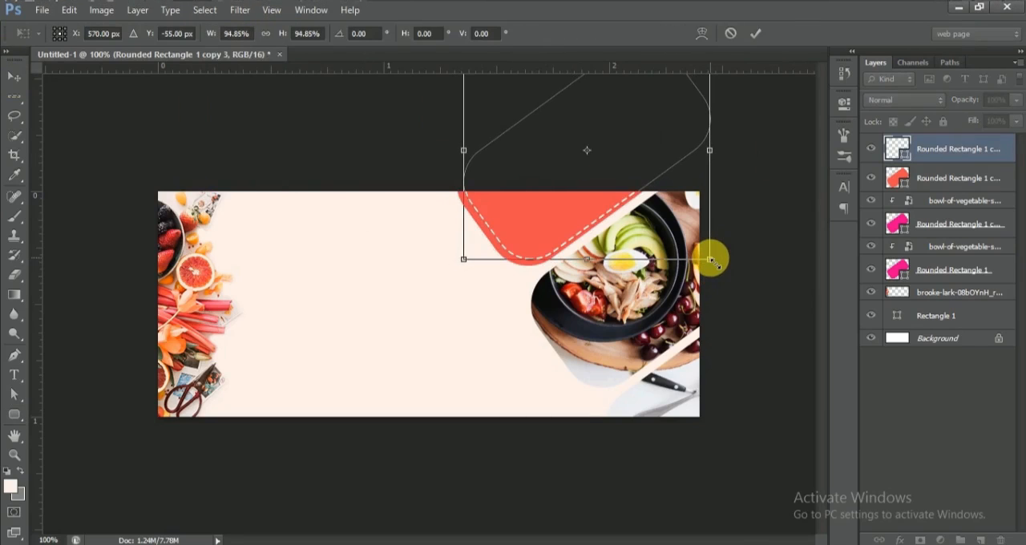
key(Left)
key(Left)
key(Left)
key(Down)
key(Down)
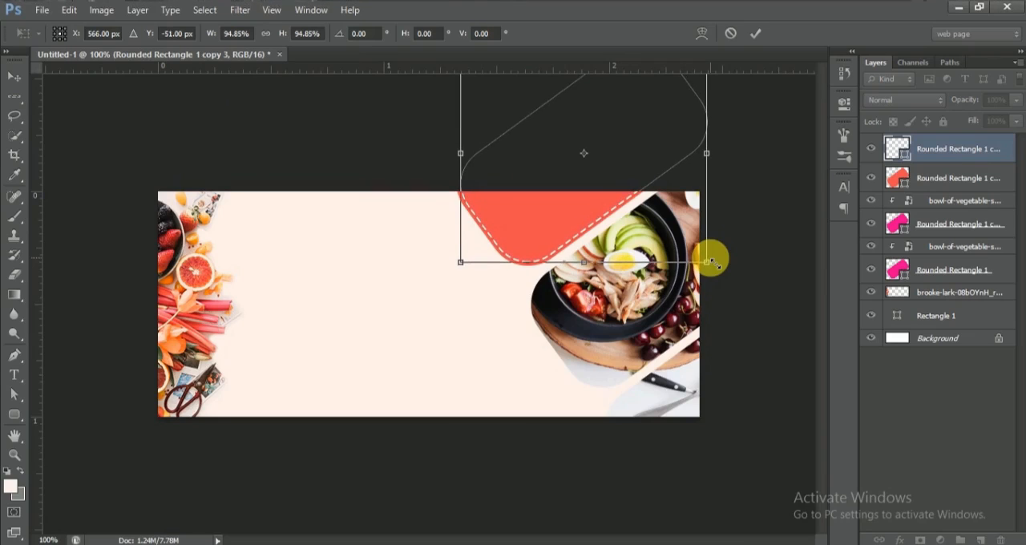
key(Return)
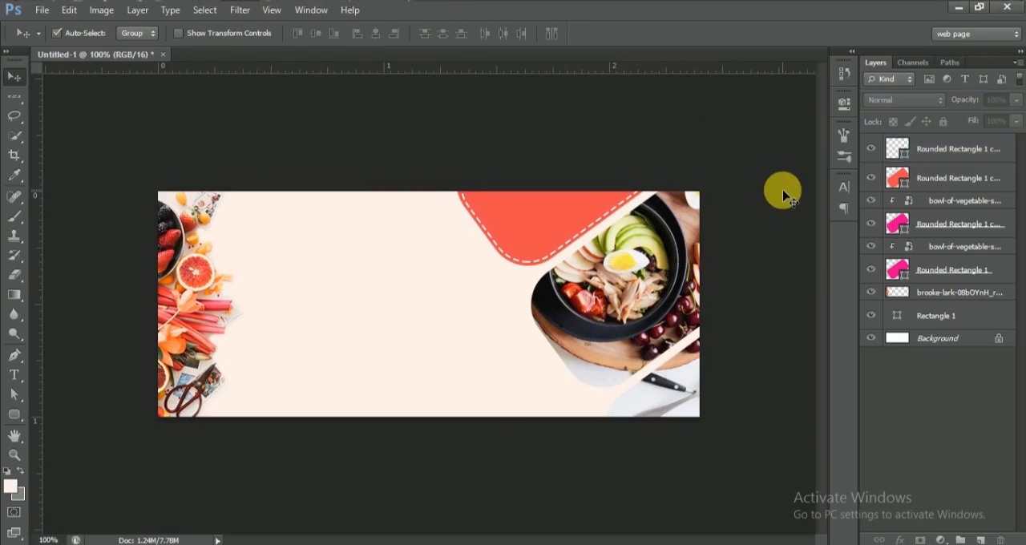
Step: Add the white text "50% OFF" on two centred lines and place it on the coral rounded rectangle
click(13, 374)
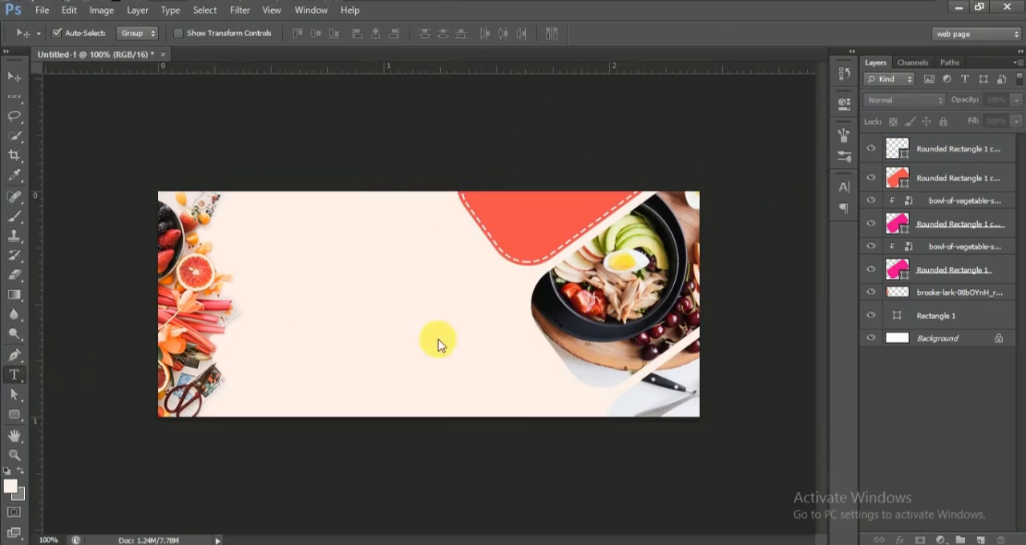
click(391, 281)
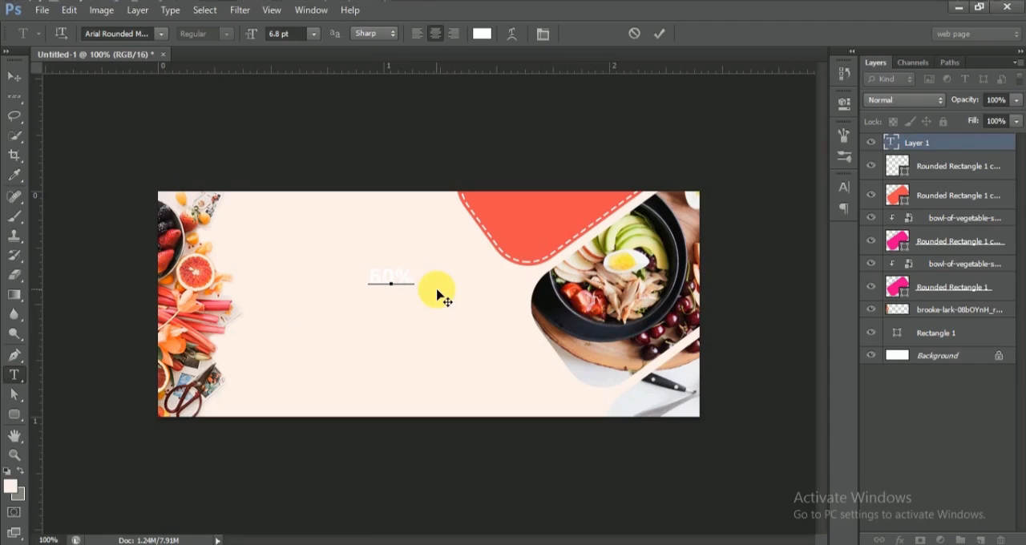
click(13, 74)
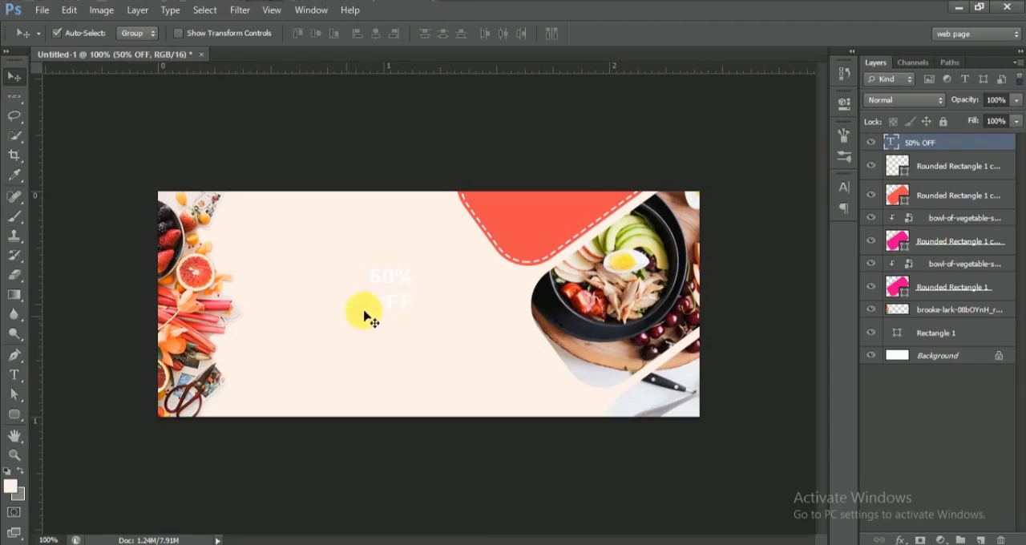
drag(384, 309, 525, 243)
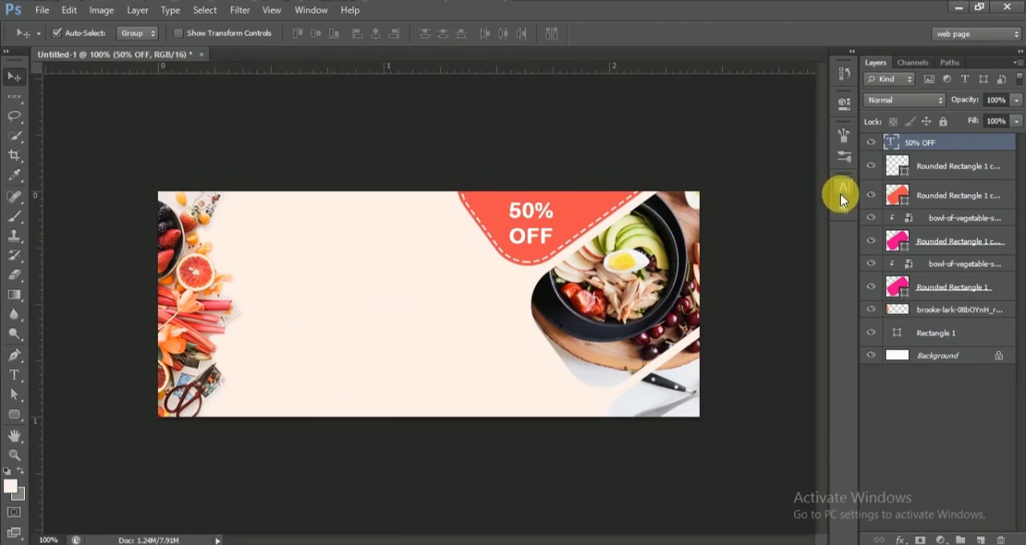
Step: Set the font size of the "50% OFF" text to 9 pt
click(845, 187)
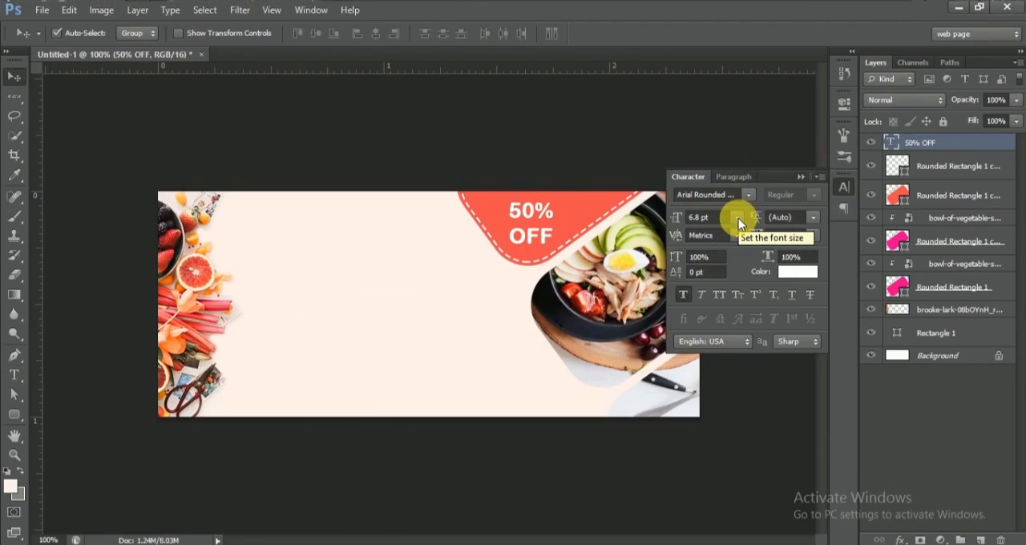
click(687, 220)
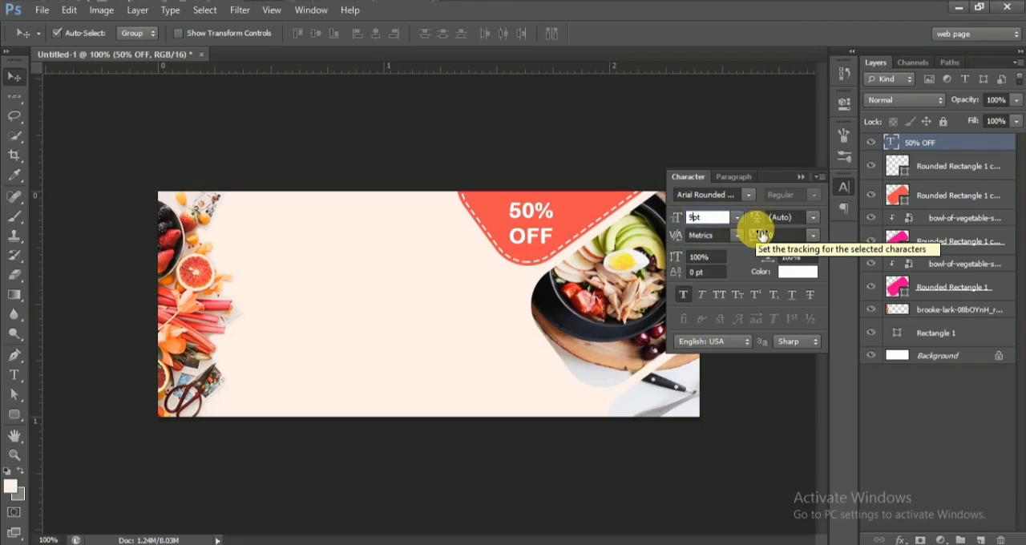
key(Return)
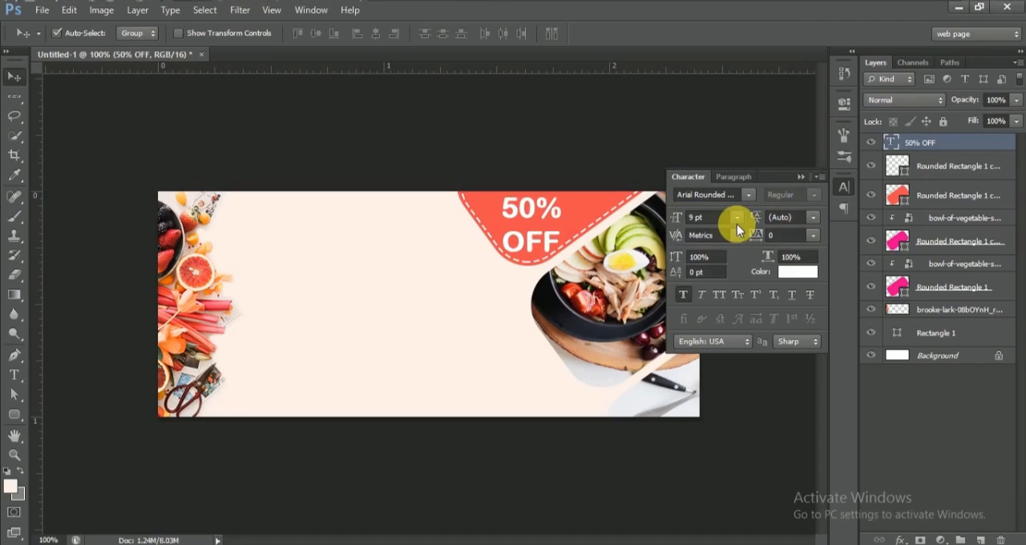
Step: Nudge the "50% OFF" text slightly up and to the right inside the coral shape
click(801, 177)
key(Up)
key(Up)
key(Up)
key(Up)
key(Right)
key(Right)
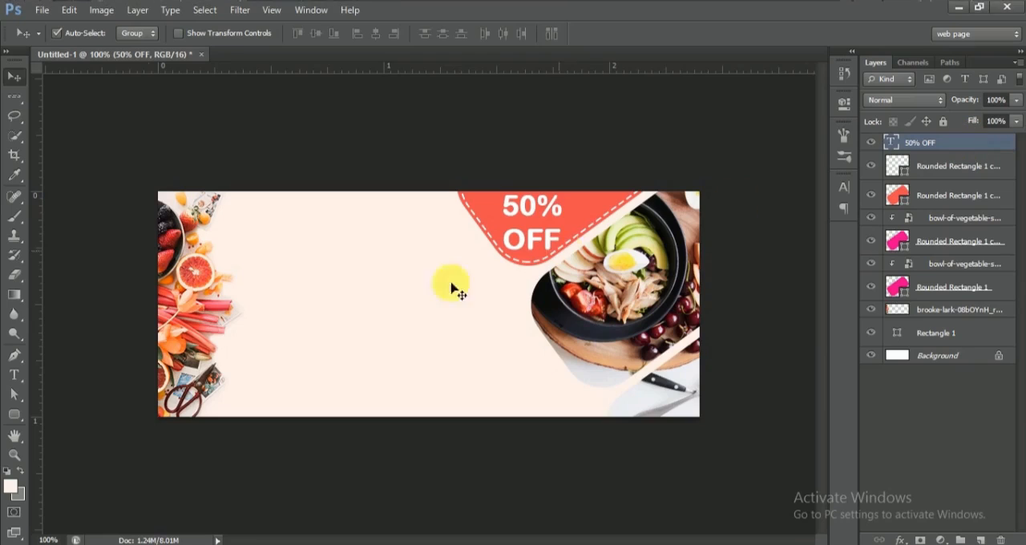
Step: Add the text "YOUR RESTAURANT" on two lines in the empty cream area beside the fruit photo
click(13, 375)
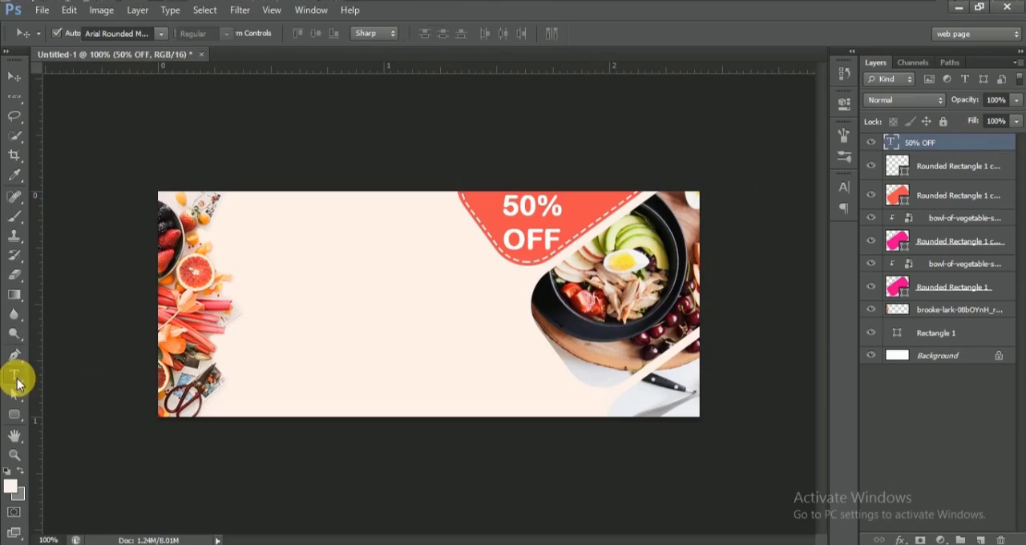
click(331, 279)
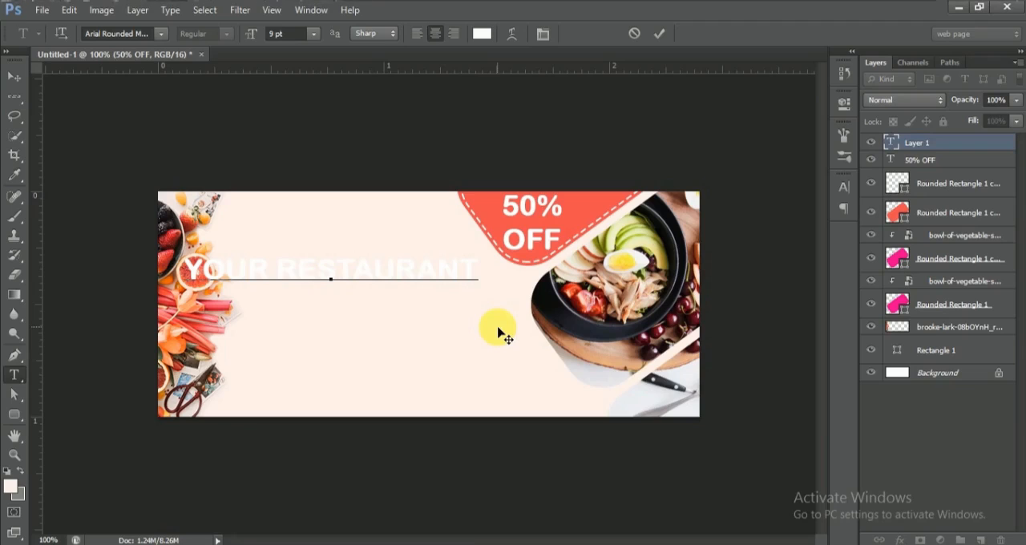
key(Return)
click(14, 76)
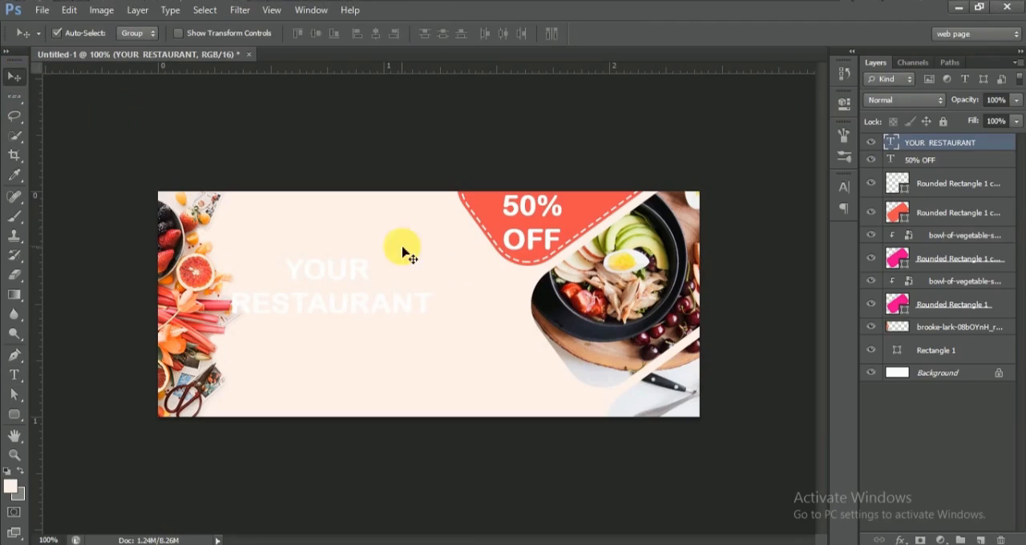
Step: Recolour the "YOUR RESTAURANT" text with the coral sampled from the badge and set its font size to 6 pt
click(844, 187)
click(789, 265)
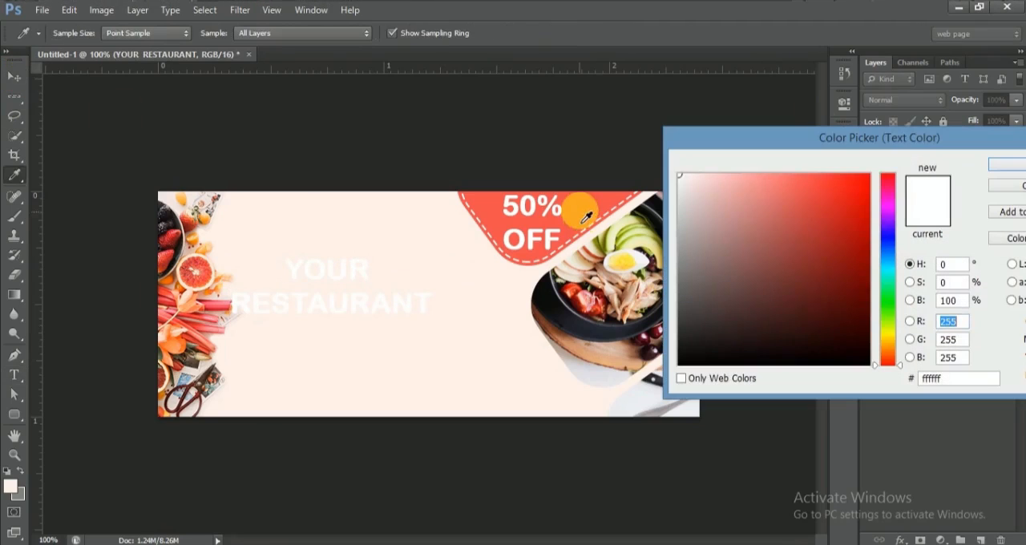
click(586, 217)
click(1004, 163)
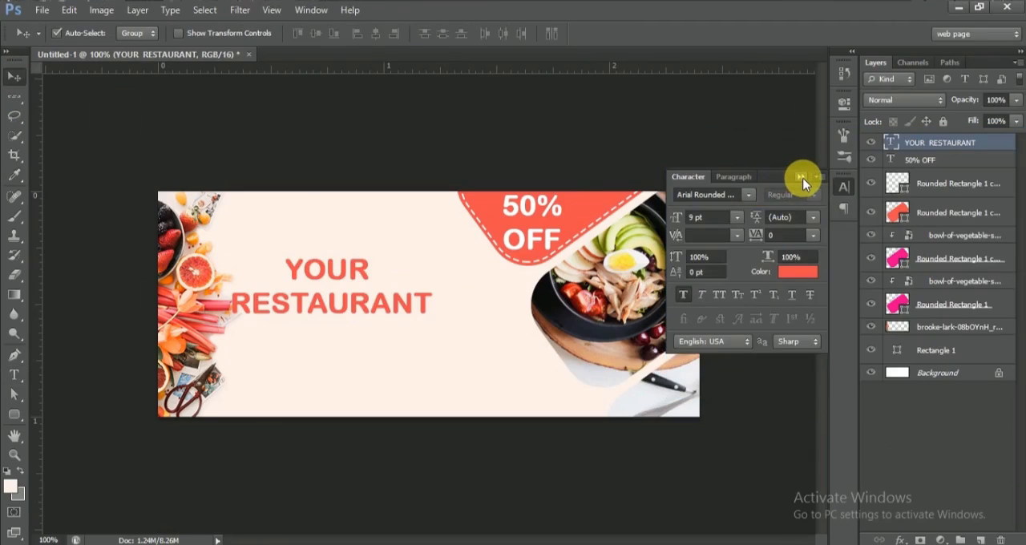
click(692, 218)
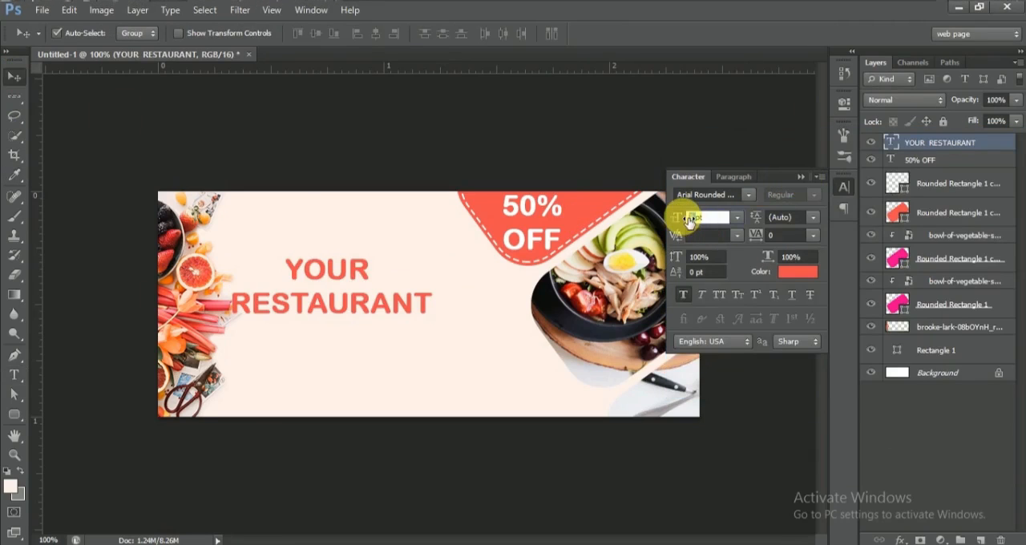
text(6)
key(Return)
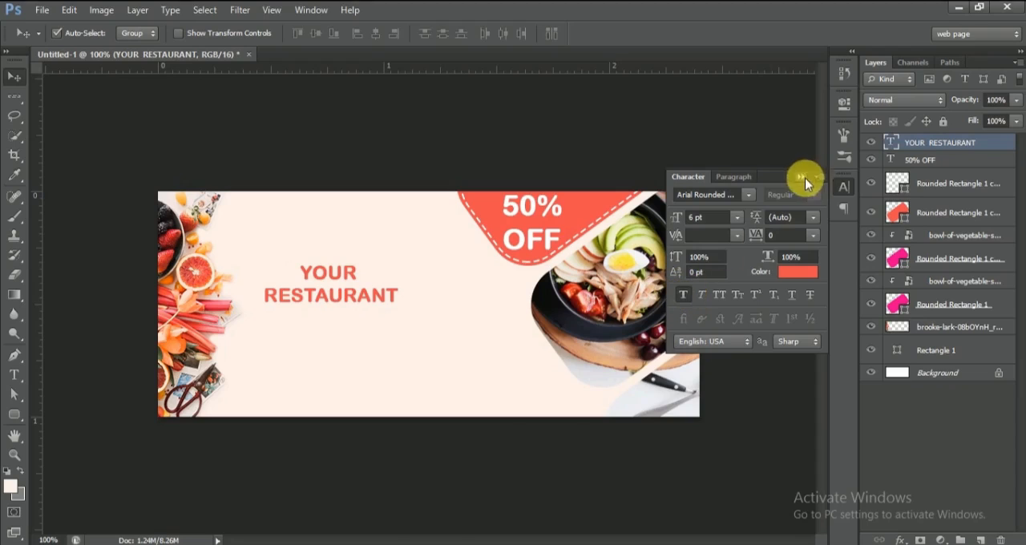
Step: Left-align the "YOUR RESTAURANT" text and move it up near the banner's upper edge, beside the fruit photo
click(802, 178)
click(843, 186)
click(738, 177)
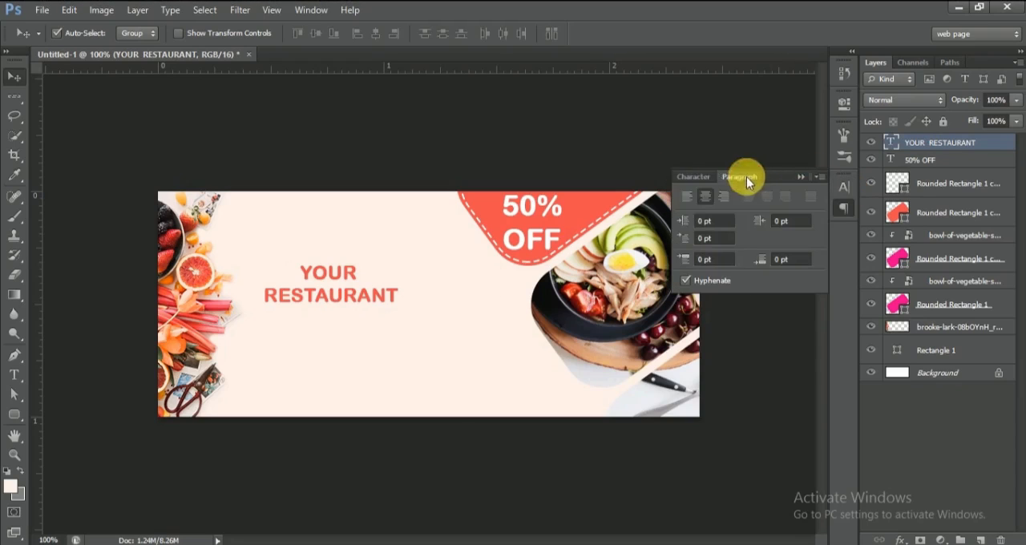
click(688, 198)
click(800, 176)
drag(390, 296, 326, 231)
Step: Place a vertical guide at the left edge of the "YOUR RESTAURANT" heading and nudge the heading left onto it
drag(36, 350, 270, 366)
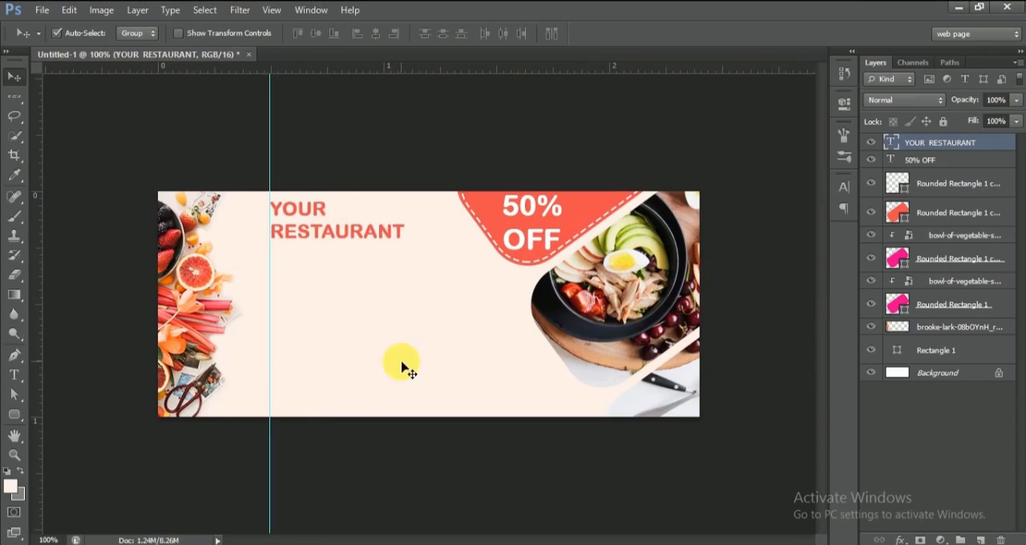
key(ctrl+plus)
key(ctrl+plus)
drag(502, 540, 438, 541)
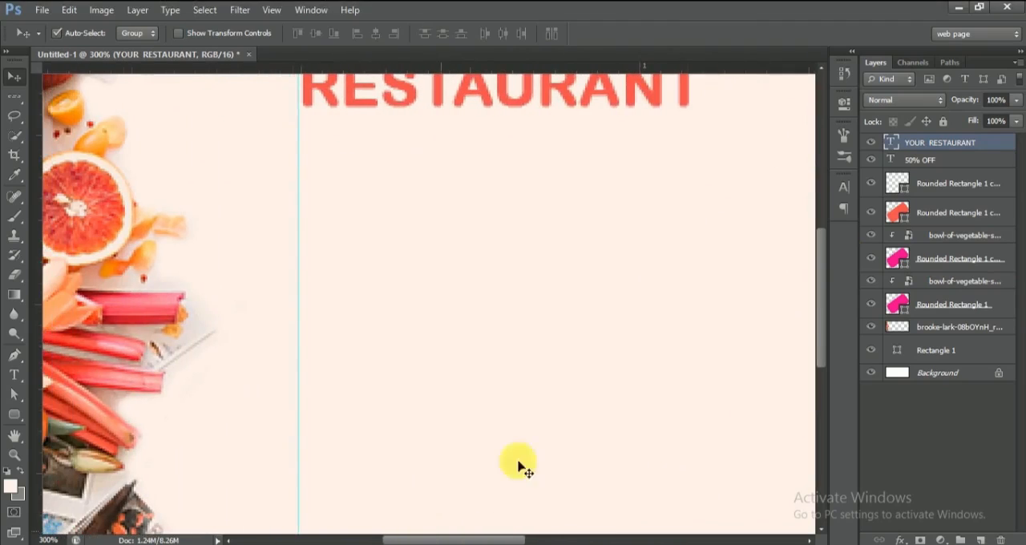
drag(817, 298, 817, 260)
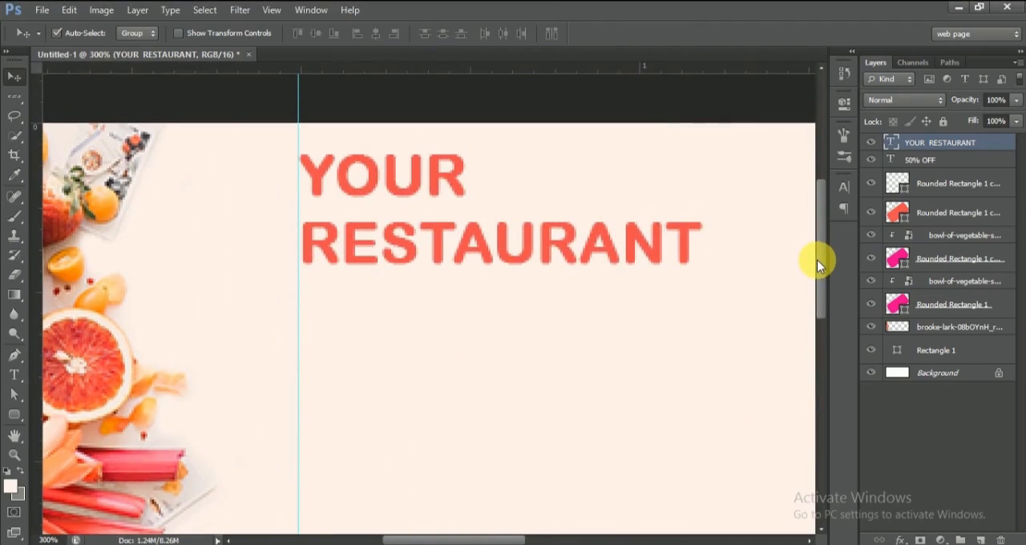
key(Left)
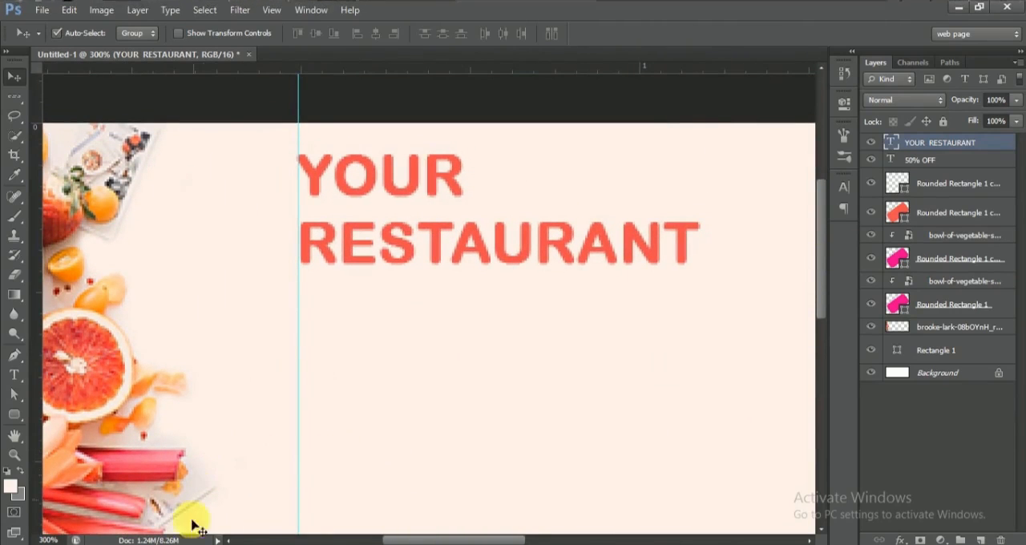
Step: Open the "dummy text" file from the banner design 2 folder in Notepad, copy its opening lorem ipsum sentences and return to Photoshop
click(178, 544)
double_click(382, 198)
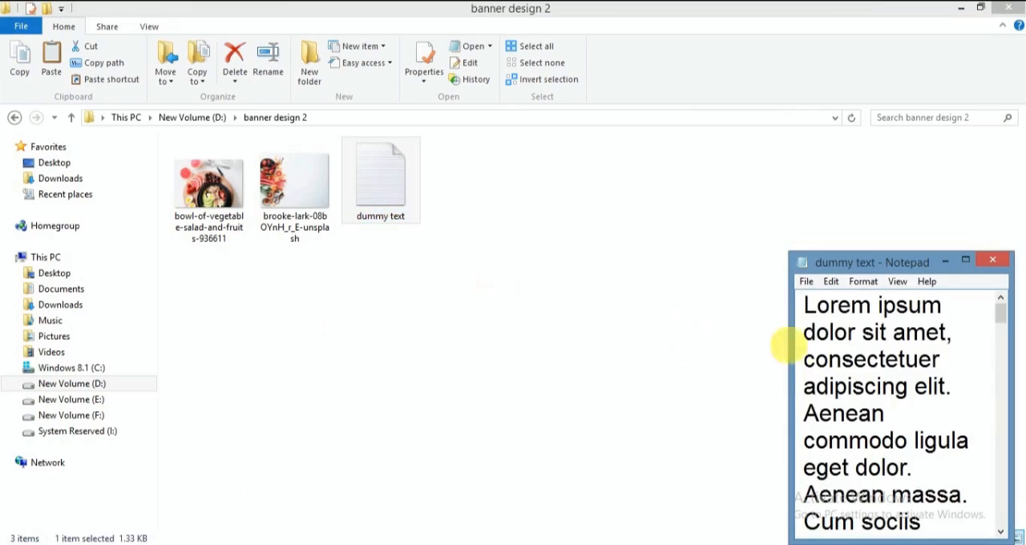
drag(805, 305, 936, 474)
click(234, 544)
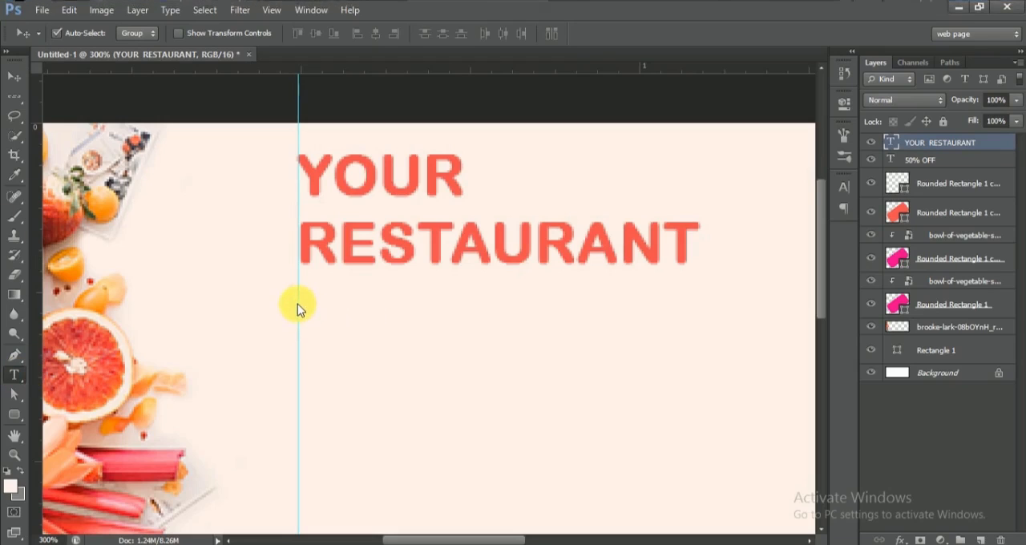
Step: Create a paragraph text box below the heading, starting at the guide, and paste the lorem ipsum text into it
key(t)
drag(301, 305, 809, 503)
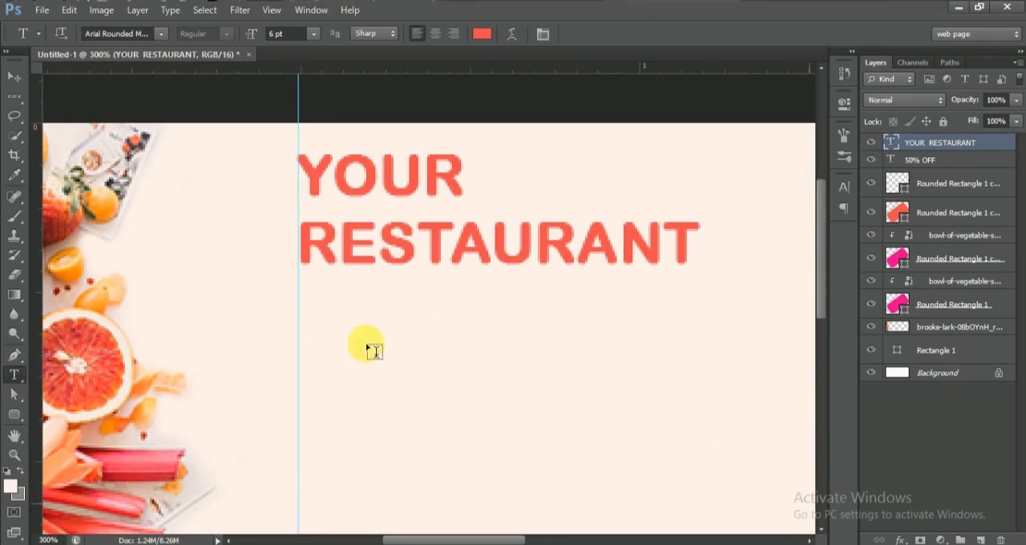
click(16, 81)
key(ctrl+minus)
key(ctrl+minus)
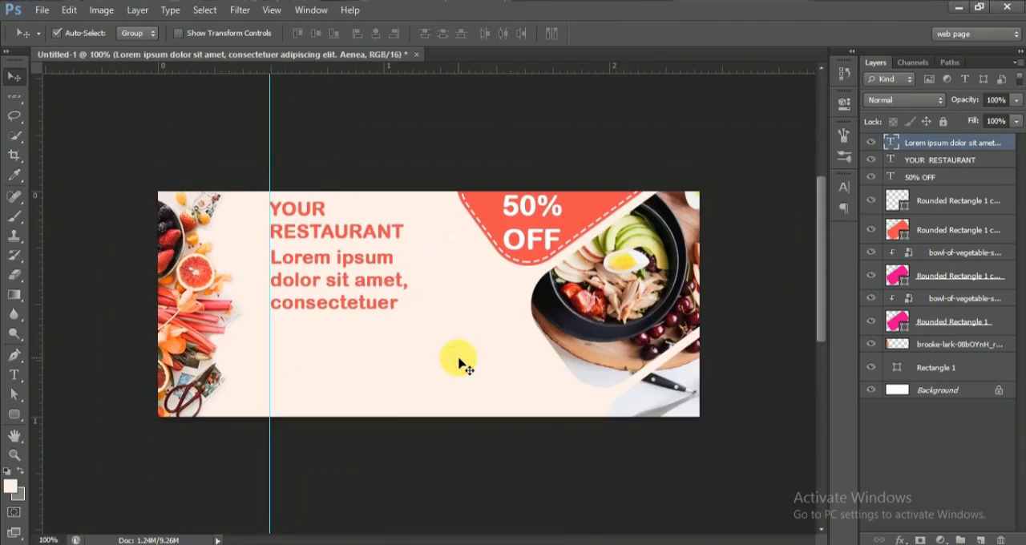
Step: Change the lorem ipsum paragraph's colour to black and its font size to 3 pt
click(846, 193)
click(776, 275)
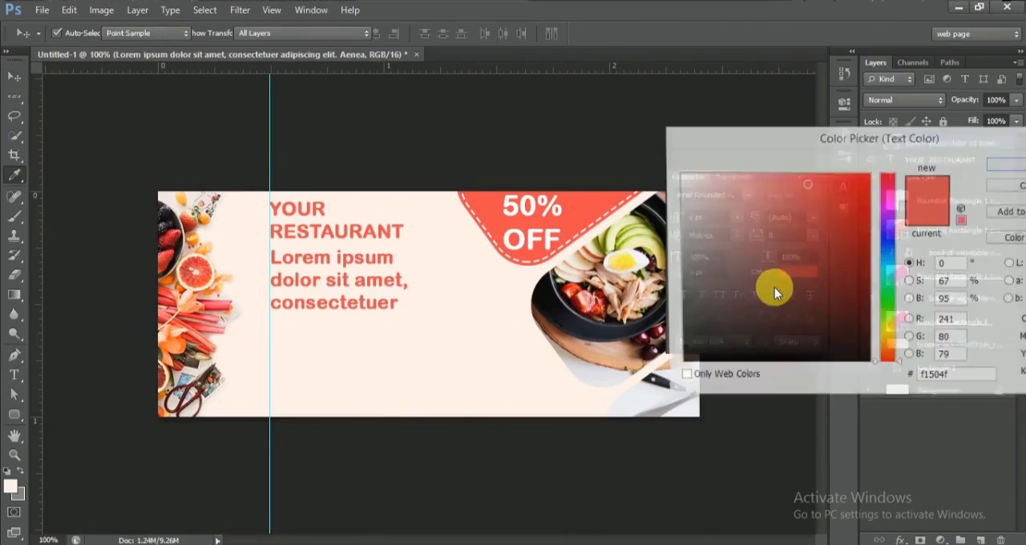
click(873, 365)
click(1006, 164)
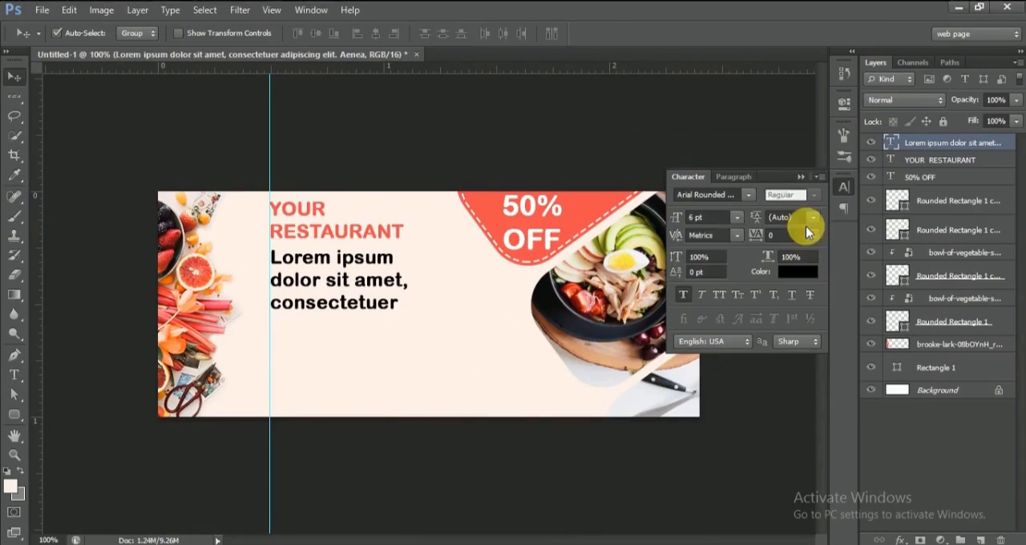
click(687, 221)
text(3)
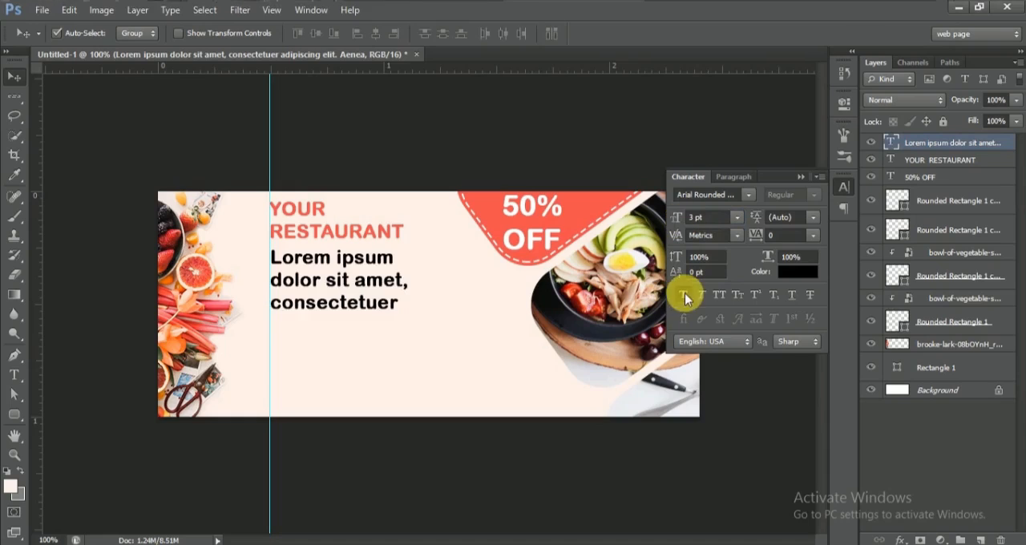
key(Return)
Step: Justify the lorem ipsum paragraph with its last line left-aligned
click(740, 178)
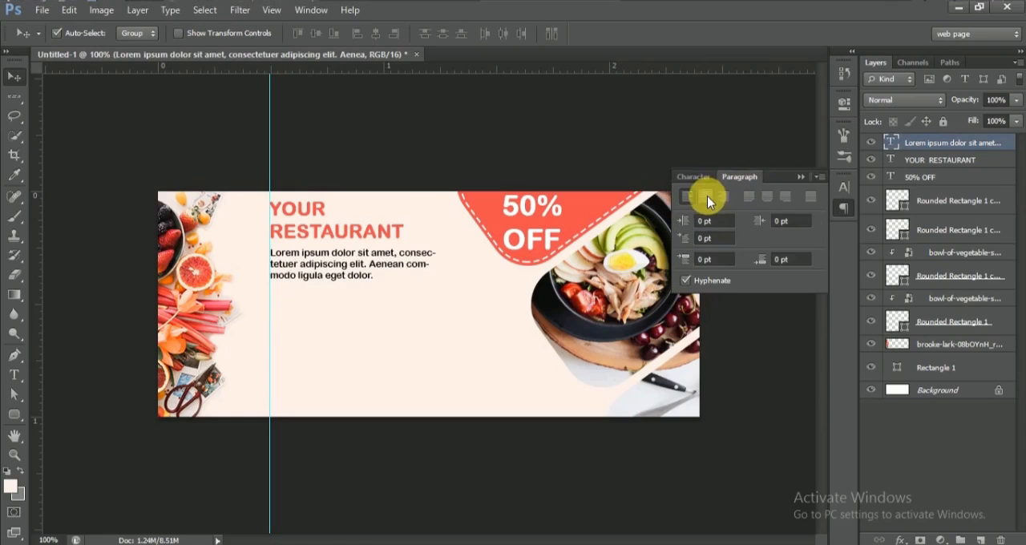
click(751, 198)
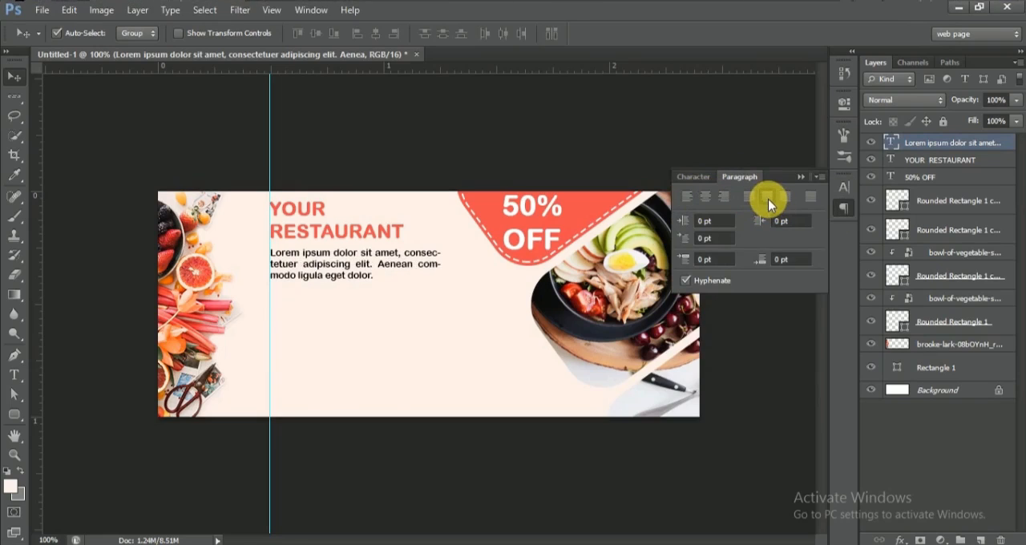
click(769, 199)
click(747, 198)
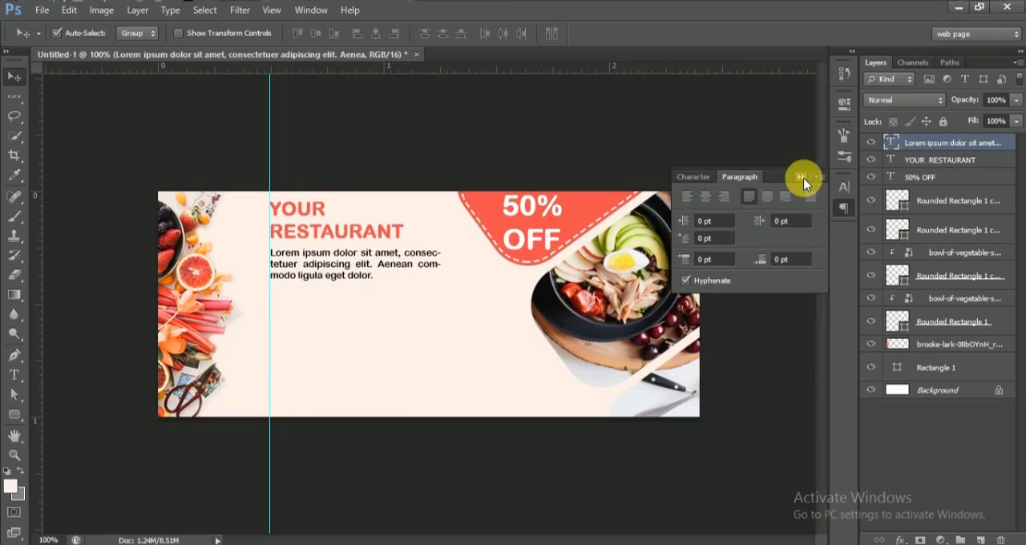
click(801, 178)
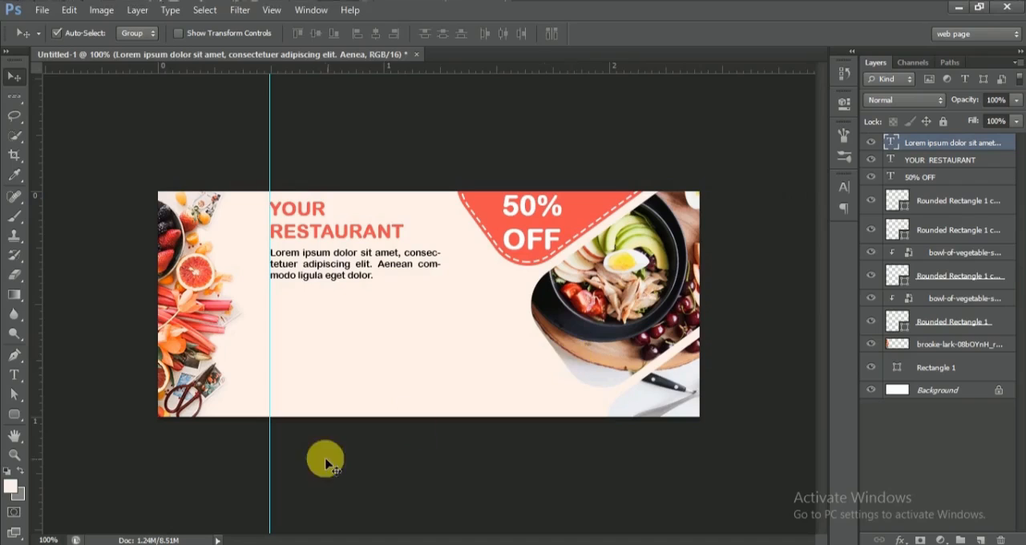
Step: Open "food-banner-design (720 x 300)" from the "your restaurant food banners" folder, examine its layout and return to Photoshop
click(200, 544)
click(192, 117)
double_click(215, 165)
double_click(287, 213)
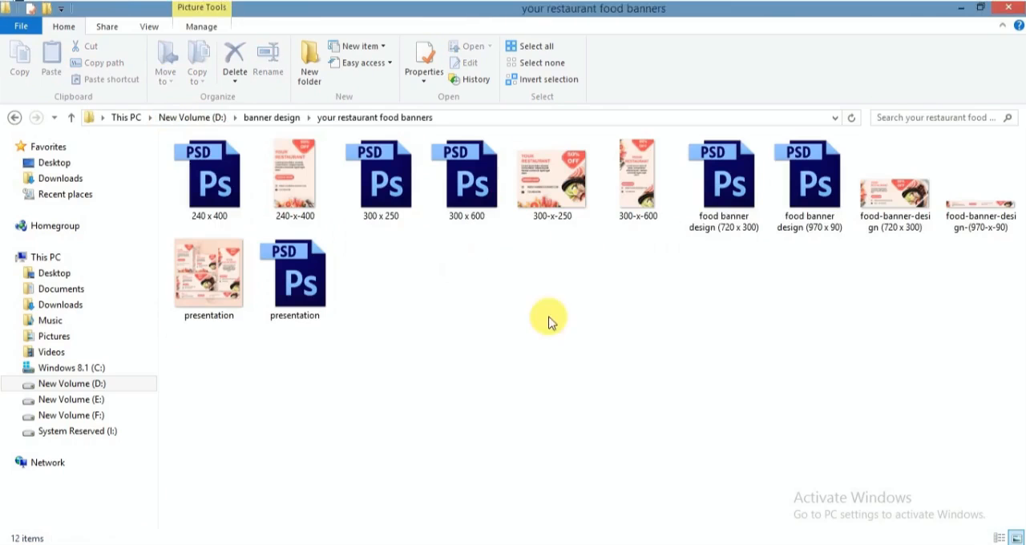
click(882, 222)
double_click(882, 222)
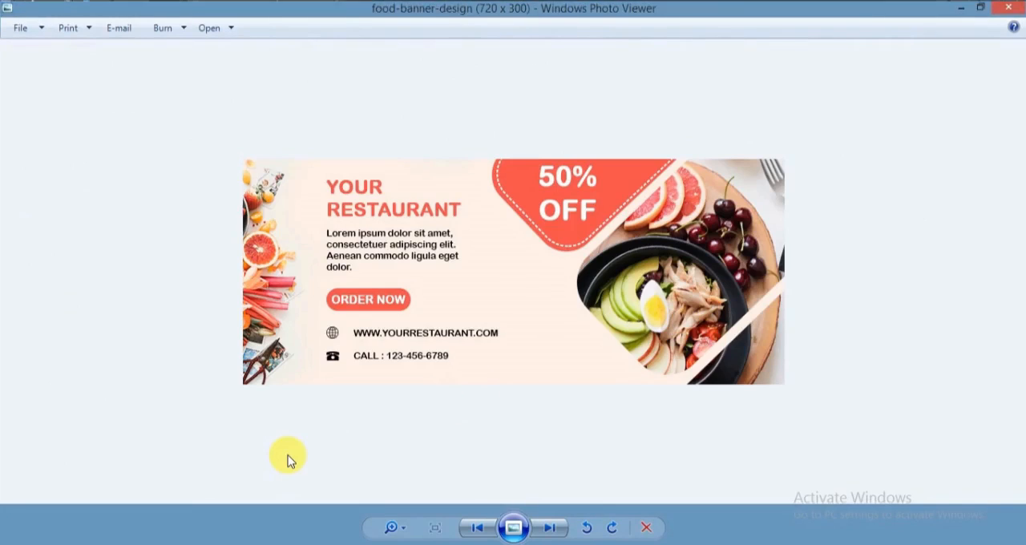
click(258, 544)
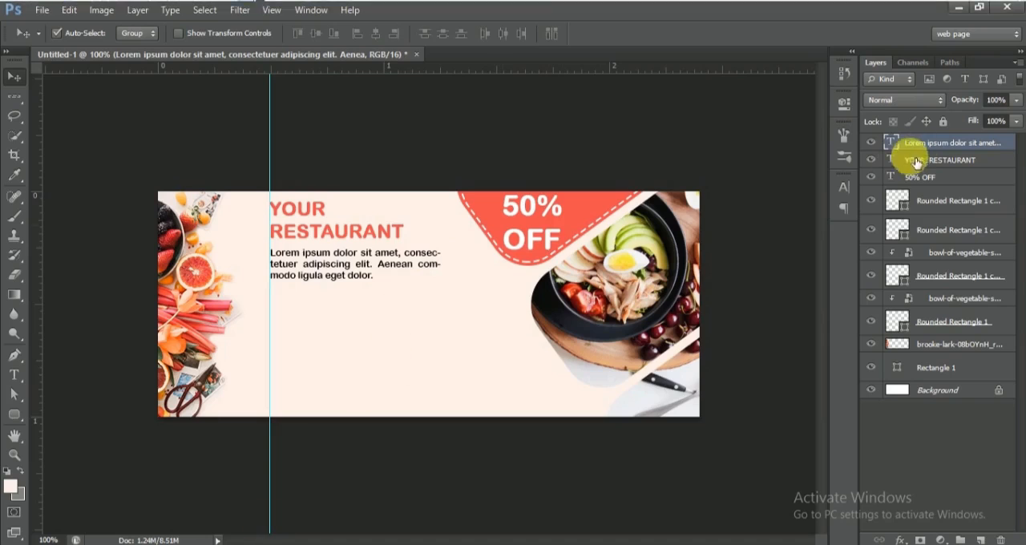
Step: Narrow the lorem ipsum text box to about 0.587 in, matching the heading's width, and shorten it to fit four lines
click(16, 374)
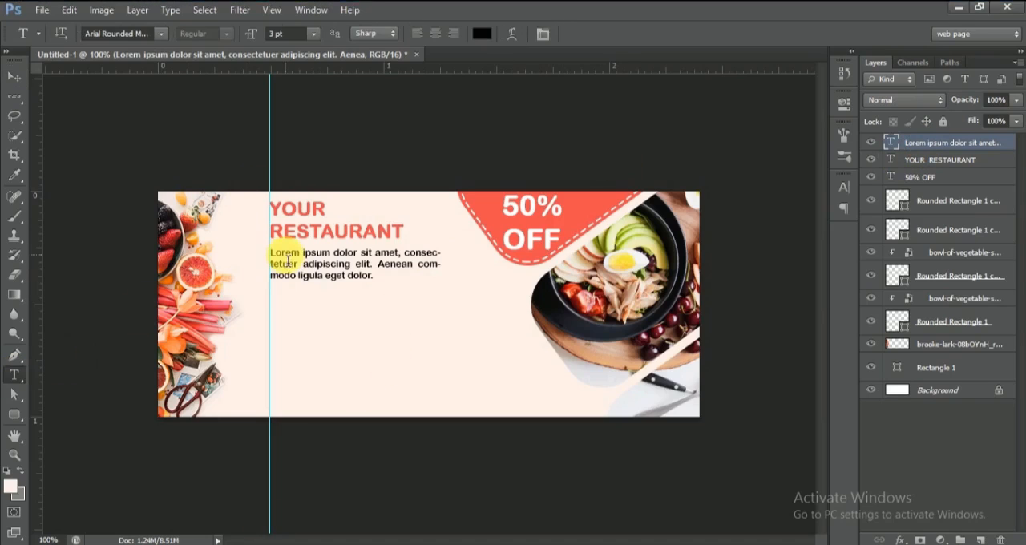
click(429, 278)
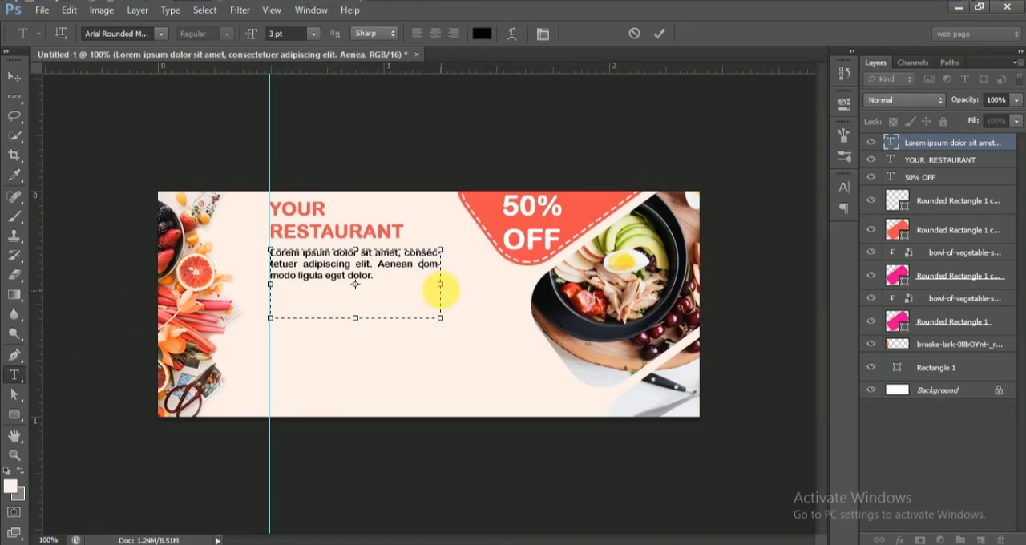
drag(435, 295, 408, 291)
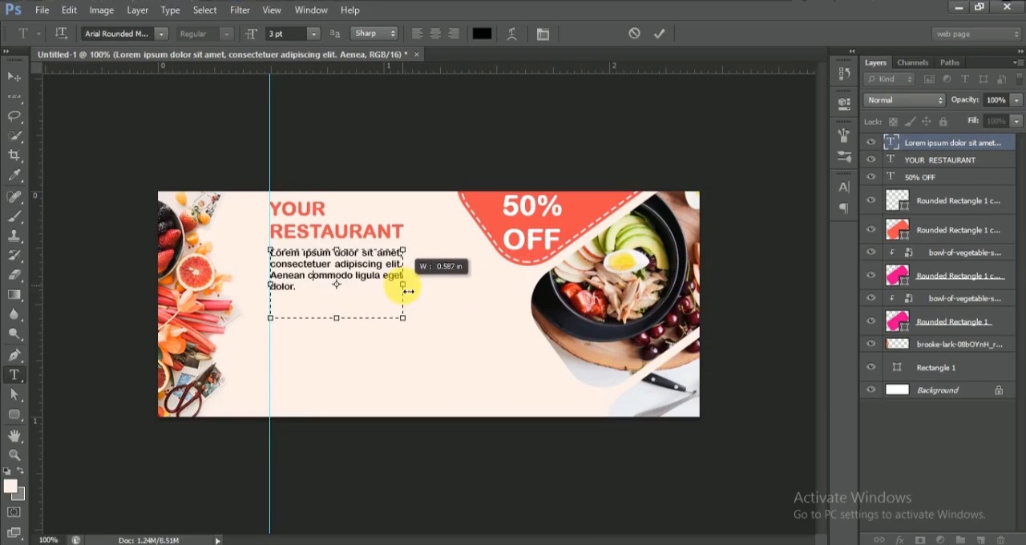
drag(340, 320, 345, 301)
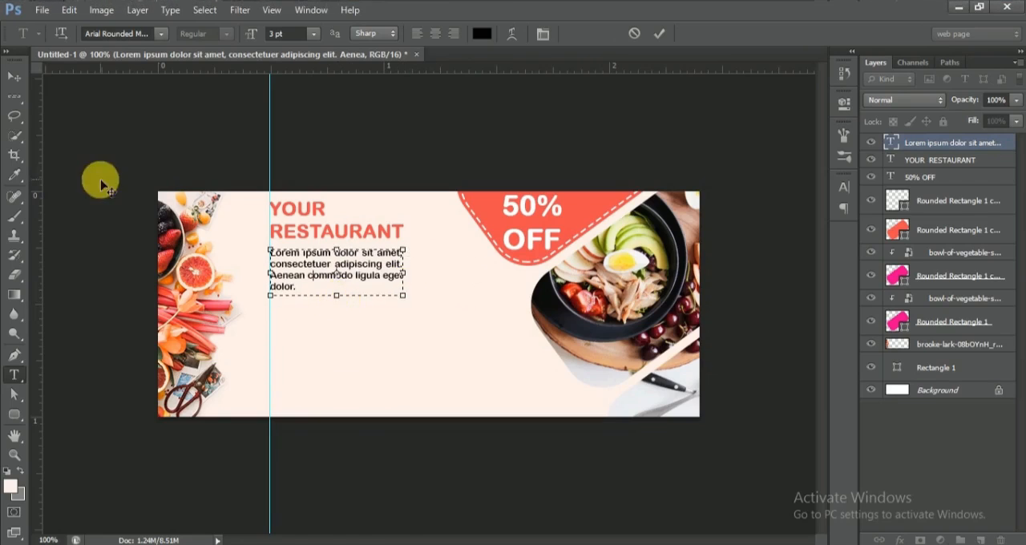
key(ctrl+Return)
key(v)
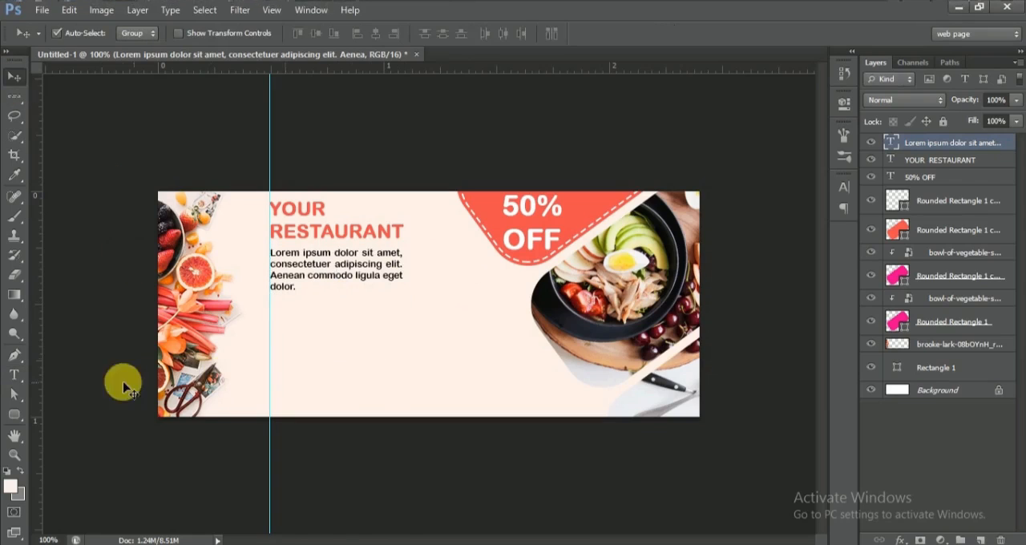
Step: Draw a rounded rectangle about 243 x 59 px below the paragraph from the guide, filled with the badge's sampled coral
click(14, 414)
drag(271, 327, 454, 374)
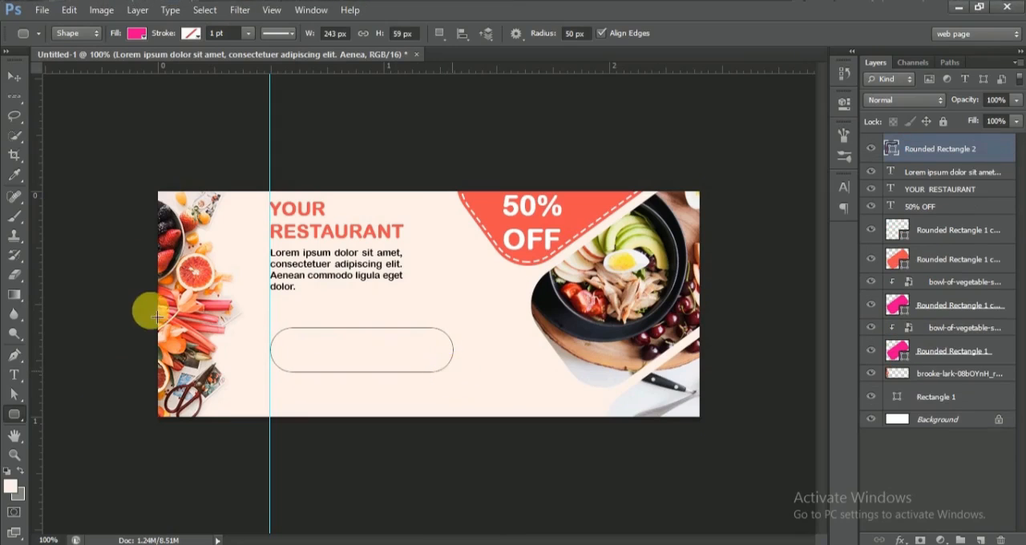
click(136, 37)
click(208, 63)
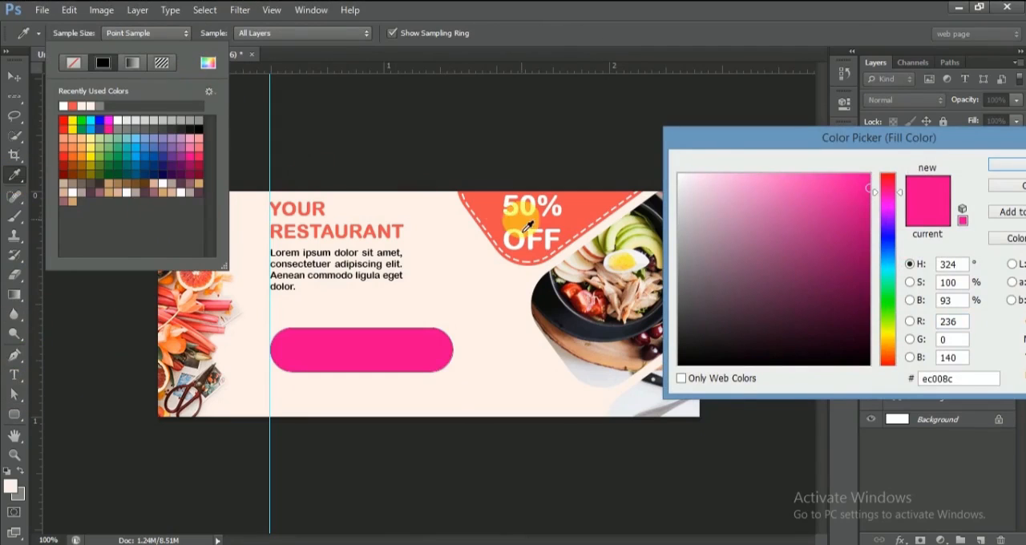
click(528, 228)
click(1007, 165)
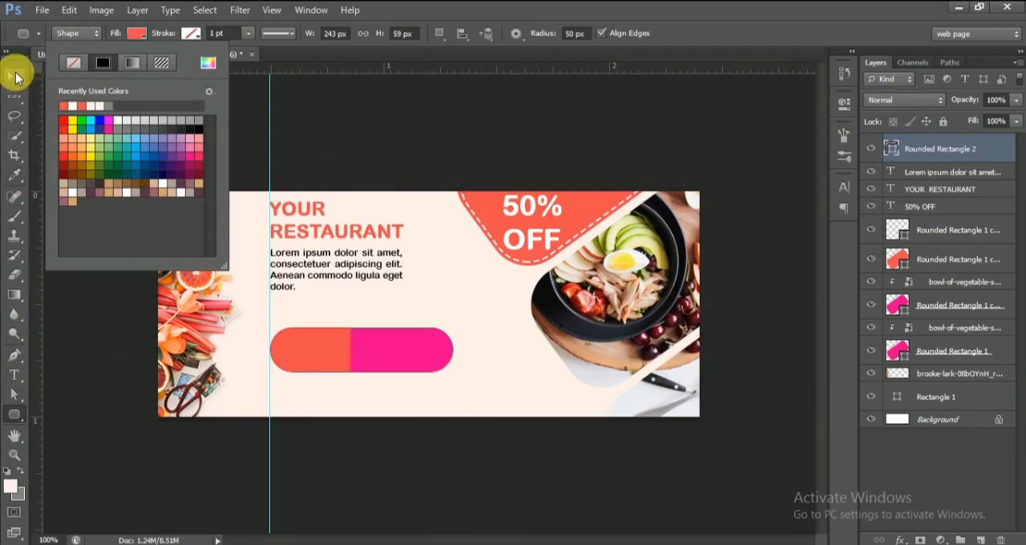
Step: Add the text "ORDER NOW" just below the coral rounded rectangle
click(16, 77)
click(14, 374)
click(345, 396)
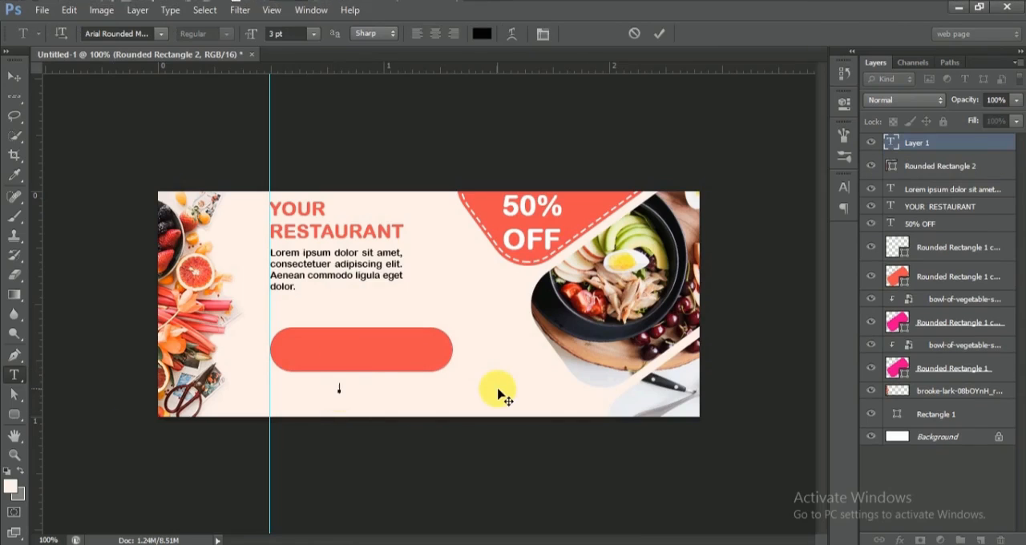
text(R NOW)
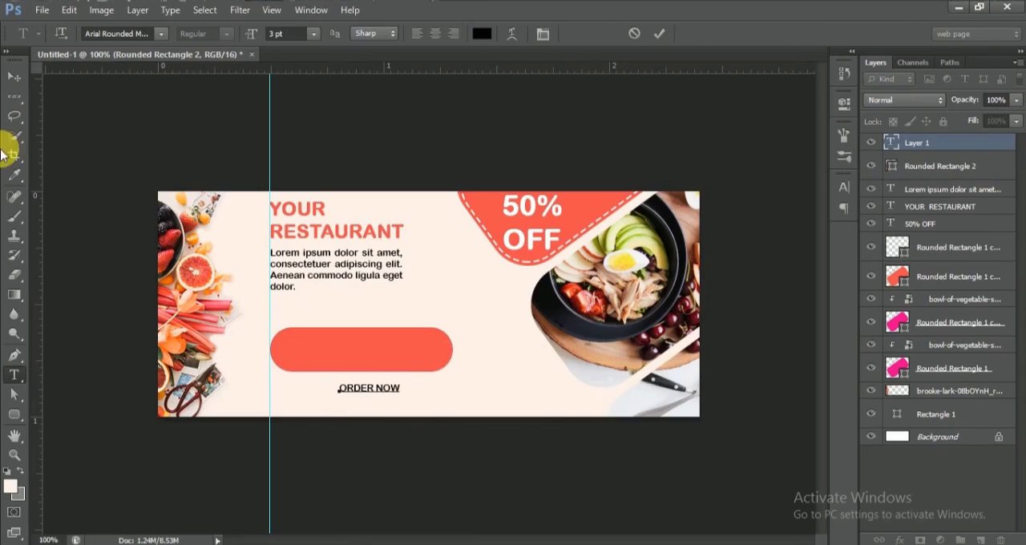
click(14, 78)
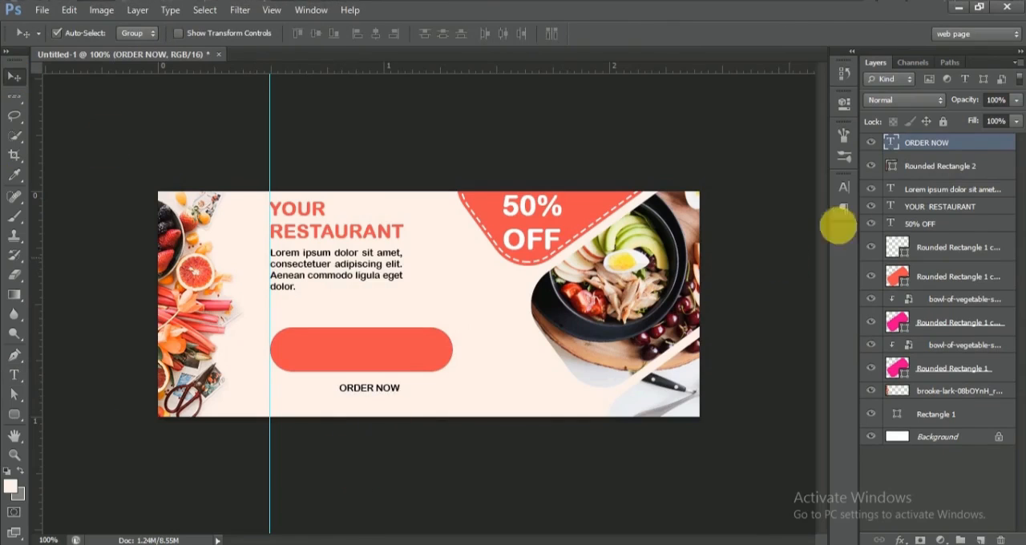
Step: Set the ORDER NOW text to 4 pt and colour it white
click(843, 186)
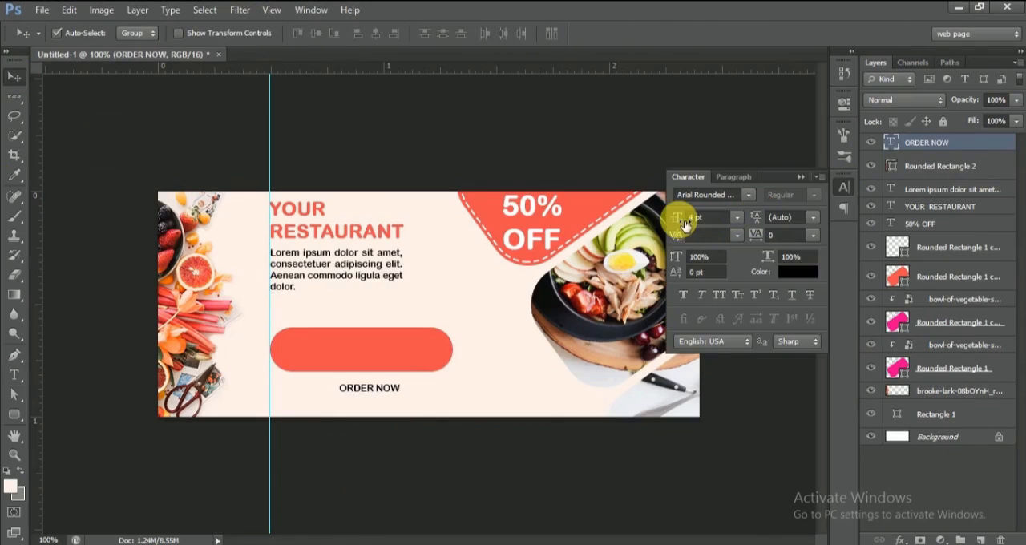
drag(683, 223, 799, 192)
click(798, 272)
drag(728, 231, 647, 156)
click(1001, 169)
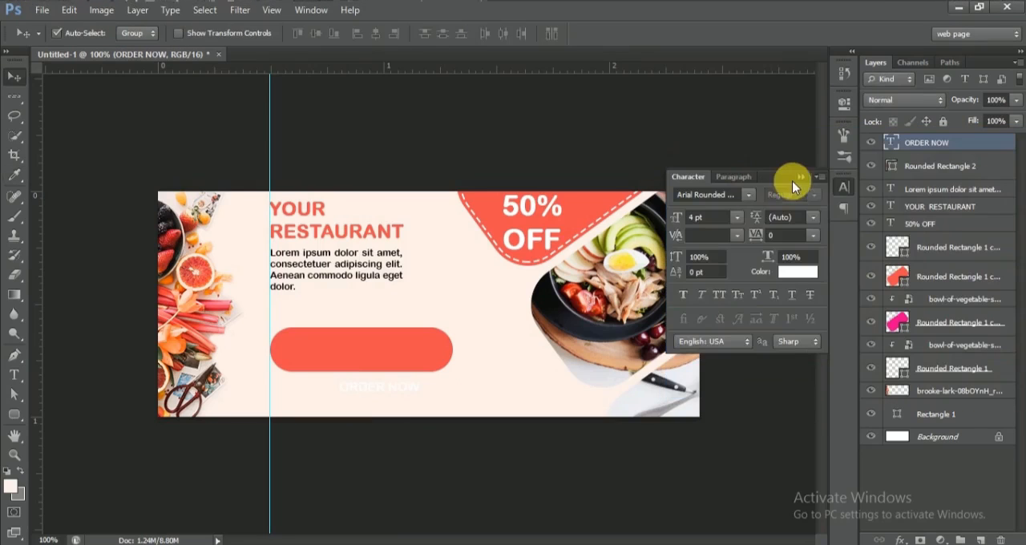
click(803, 180)
Step: Move the ORDER NOW text up onto the coral rounded rectangle and nudge it toward the shape's centre
key(shift+Up)
key(shift+Up)
key(shift+Up)
key(shift+Up)
key(shift+Up)
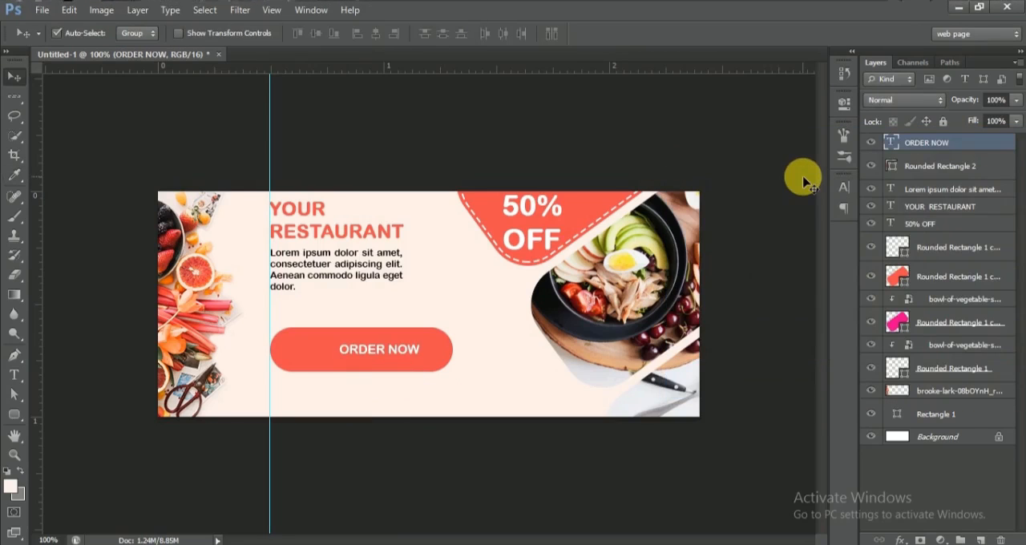
key(Left)
key(Left)
key(Left)
key(Left)
key(Left)
key(Left)
key(Left)
key(Left)
key(Left)
key(Left)
Step: Scale the coral rounded rectangle to about 47% so it fits closely around the ORDER NOW text
click(940, 167)
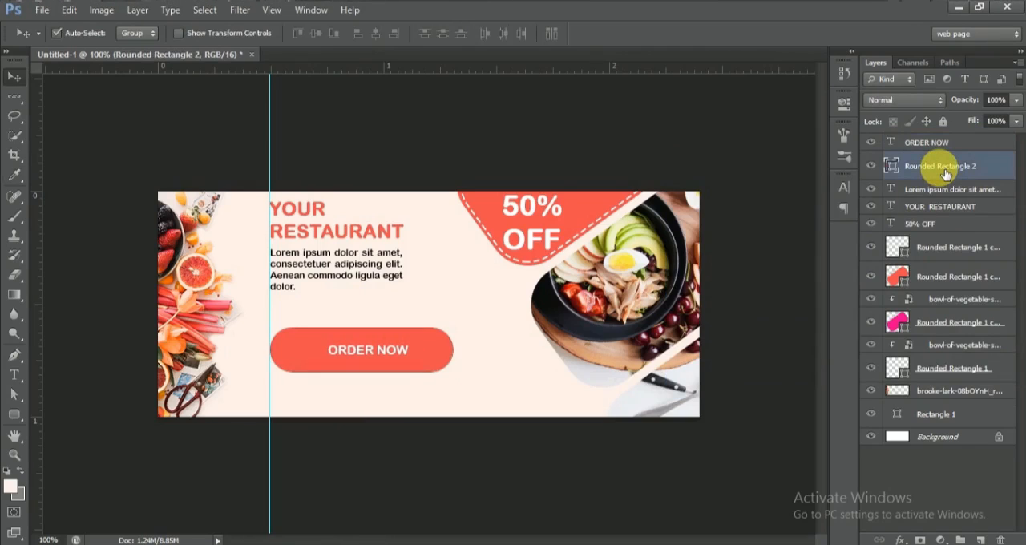
key(ctrl+t)
key(ctrl+plus)
drag(477, 443, 398, 409)
key(Right)
key(Right)
key(Right)
key(Right)
key(Right)
key(Right)
key(Right)
key(Right)
key(Right)
key(Right)
key(Right)
key(Right)
key(Right)
key(Right)
key(Left)
drag(411, 418, 396, 414)
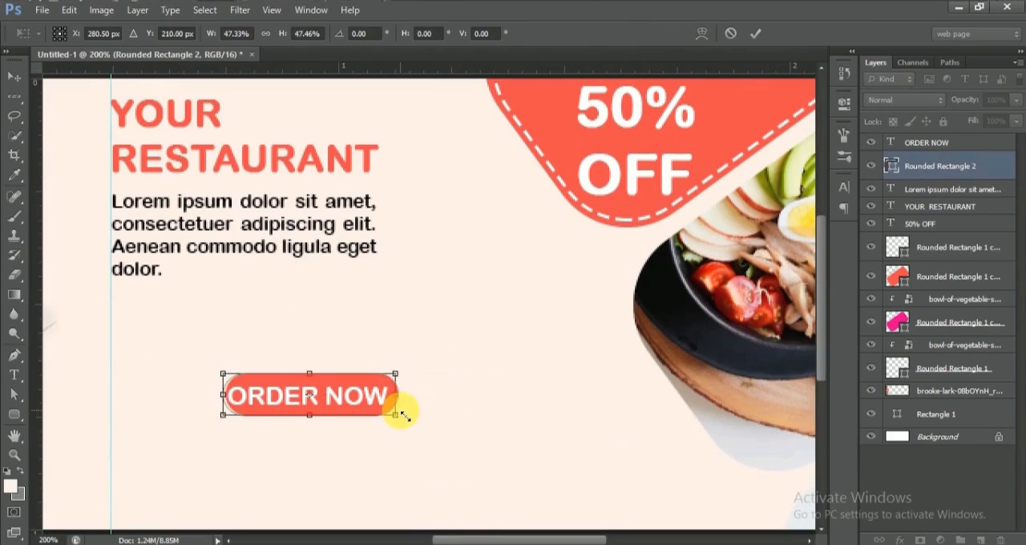
key(Return)
Step: Align the ORDER NOW text and its rounded rectangle by their horizontal and vertical centres
ctrl+click(966, 144)
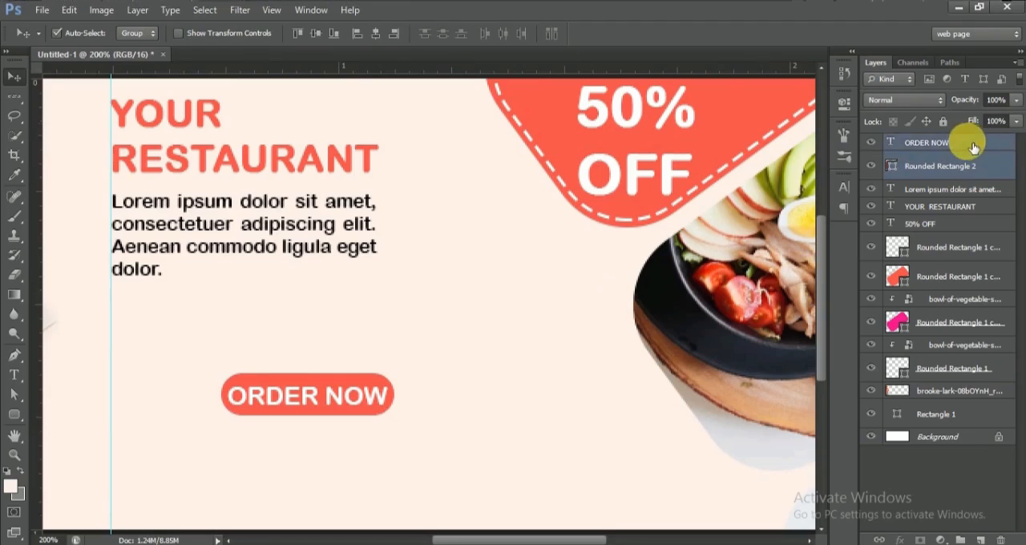
click(382, 39)
click(318, 37)
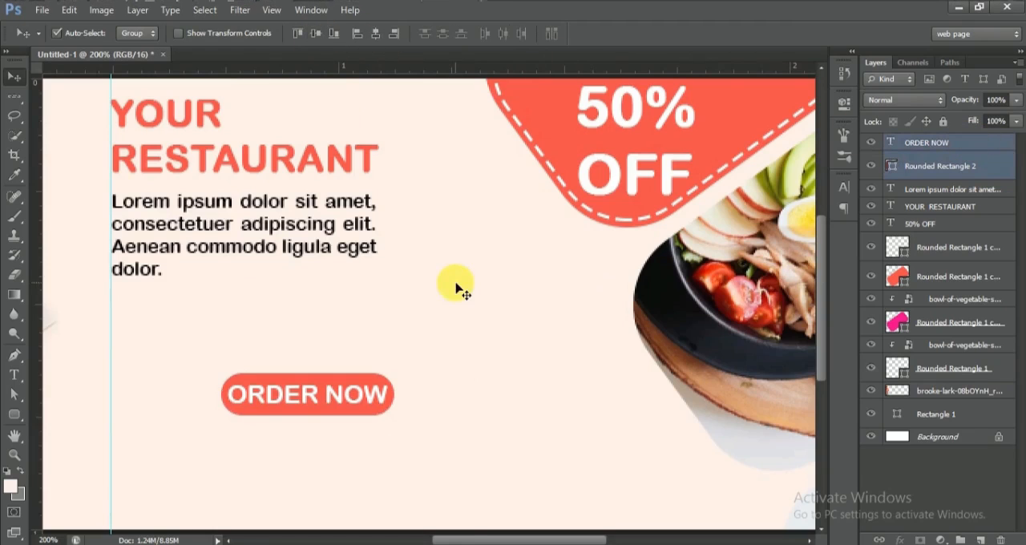
Step: Move the ORDER NOW text and its button together to sit just below the paragraph, flush with the vertical guide
key(ctrl+minus)
drag(367, 349, 314, 314)
key(ctrl+plus)
key(ctrl+plus)
drag(516, 534, 457, 534)
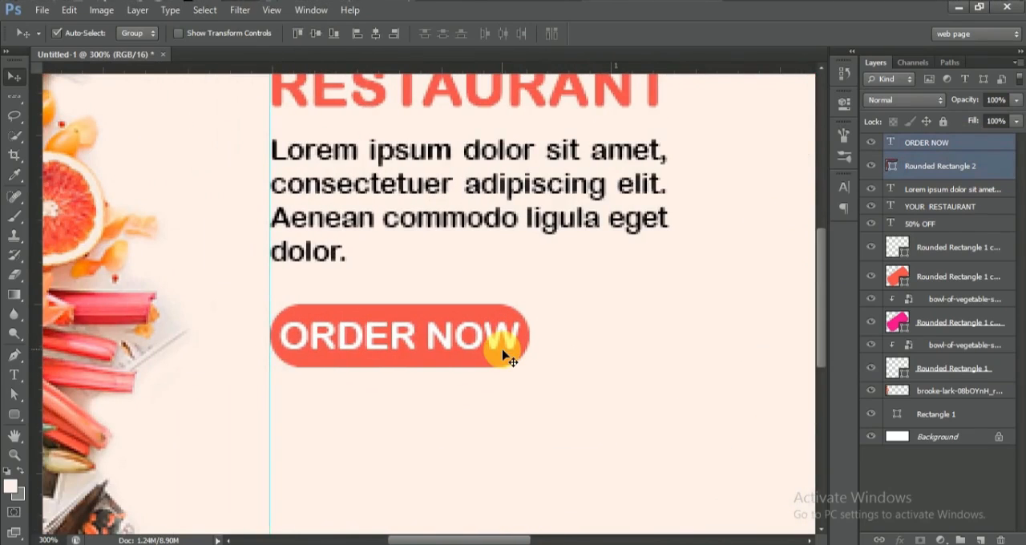
drag(505, 355, 499, 348)
key(ctrl+minus)
key(ctrl+minus)
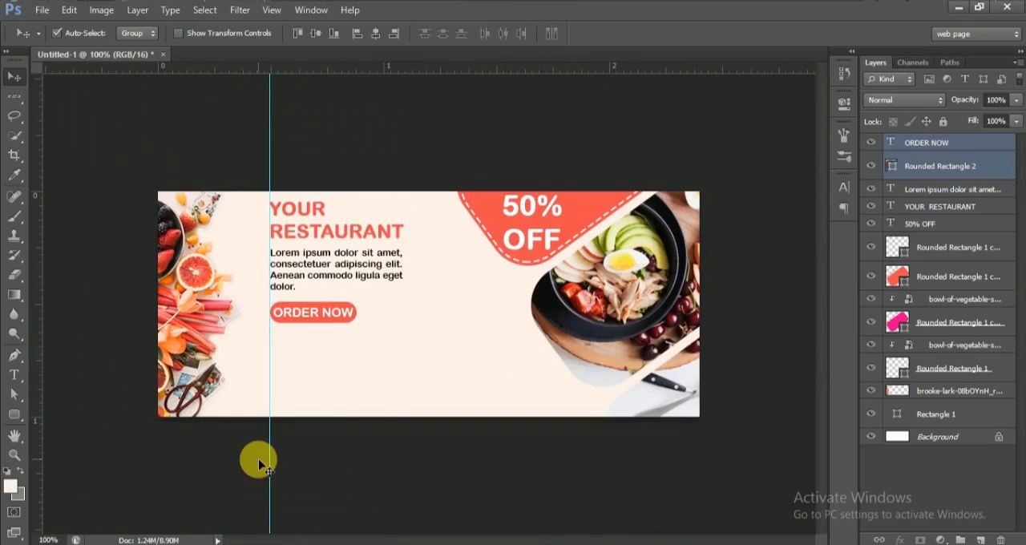
Step: Draw a solid telephone custom shape about 22 x 15 px below the ORDER NOW button
right_click(14, 414)
click(54, 459)
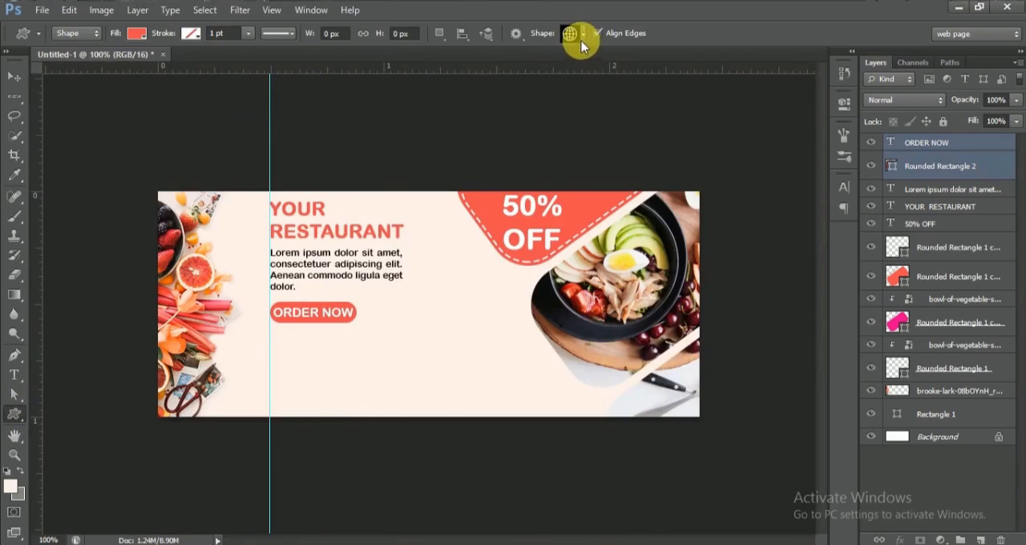
click(582, 33)
drag(714, 161, 716, 347)
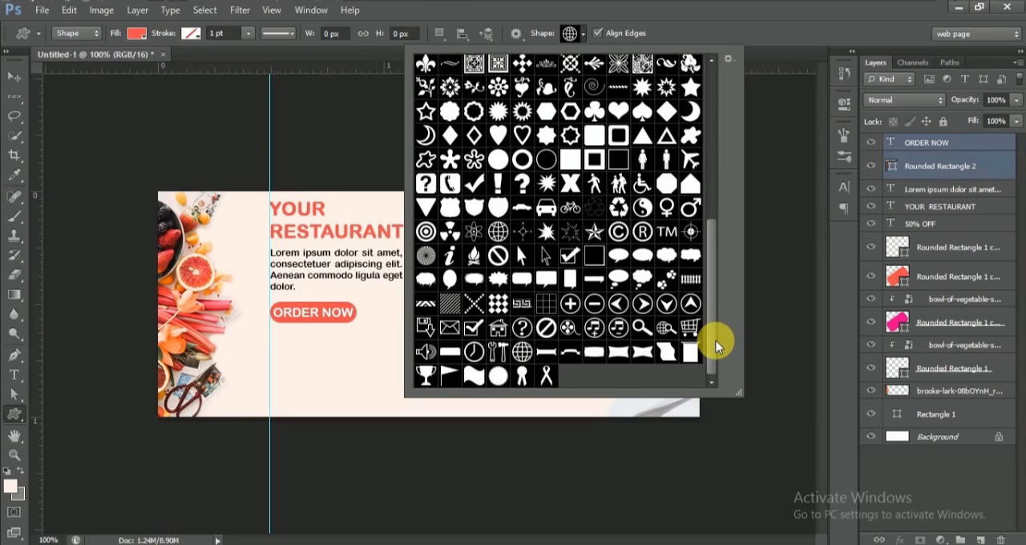
drag(713, 343, 715, 318)
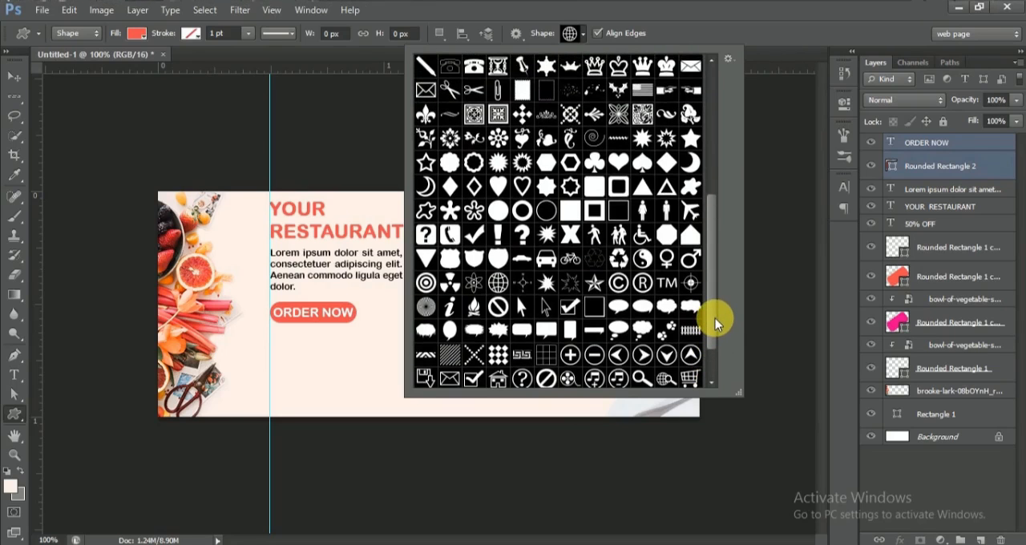
drag(715, 318, 716, 241)
click(478, 208)
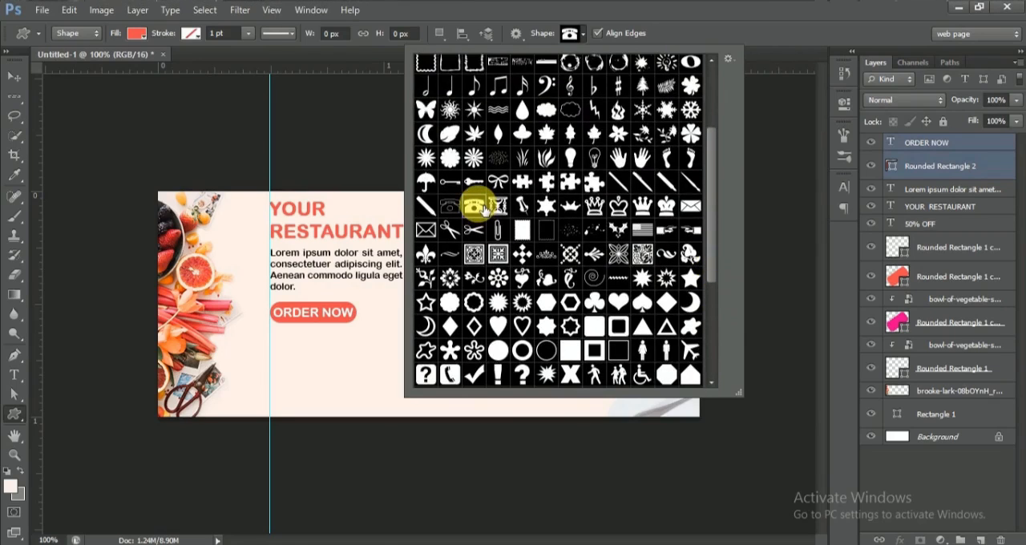
mouse_move(293, 342)
mouse_down()
mouse_move(313, 347)
mouse_move(315, 360)
mouse_move(303, 350)
mouse_up()
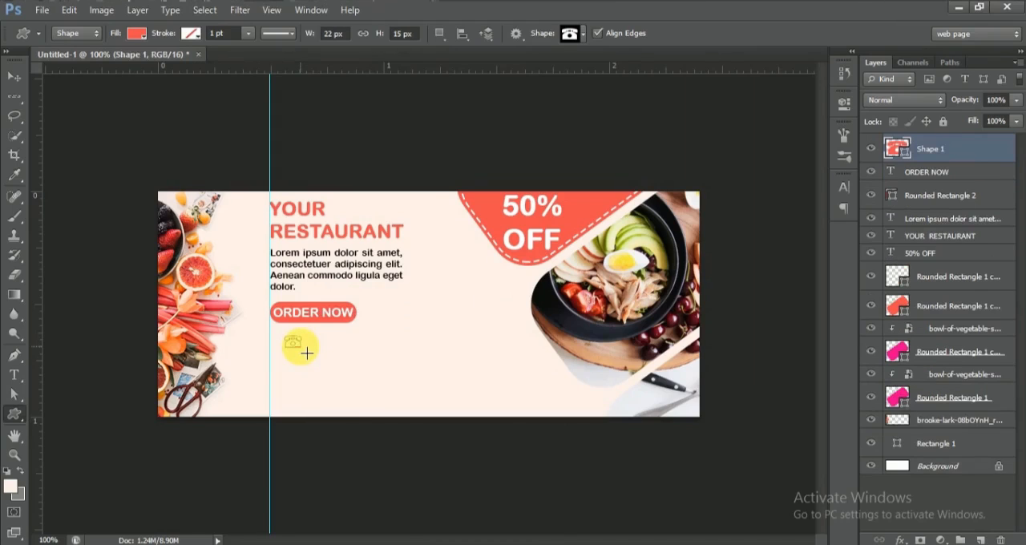
Step: Change the telephone shape's fill to black
click(136, 33)
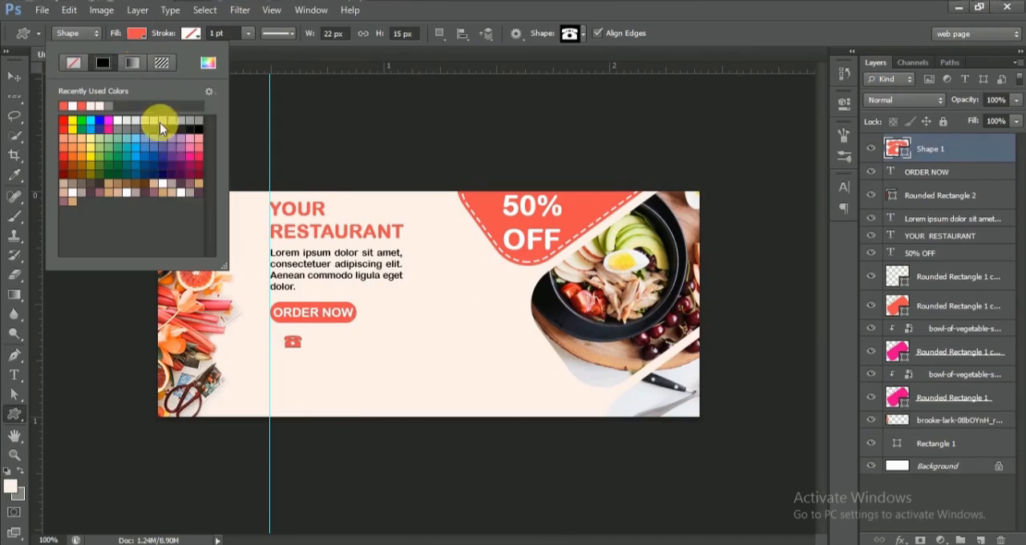
click(56, 122)
click(13, 74)
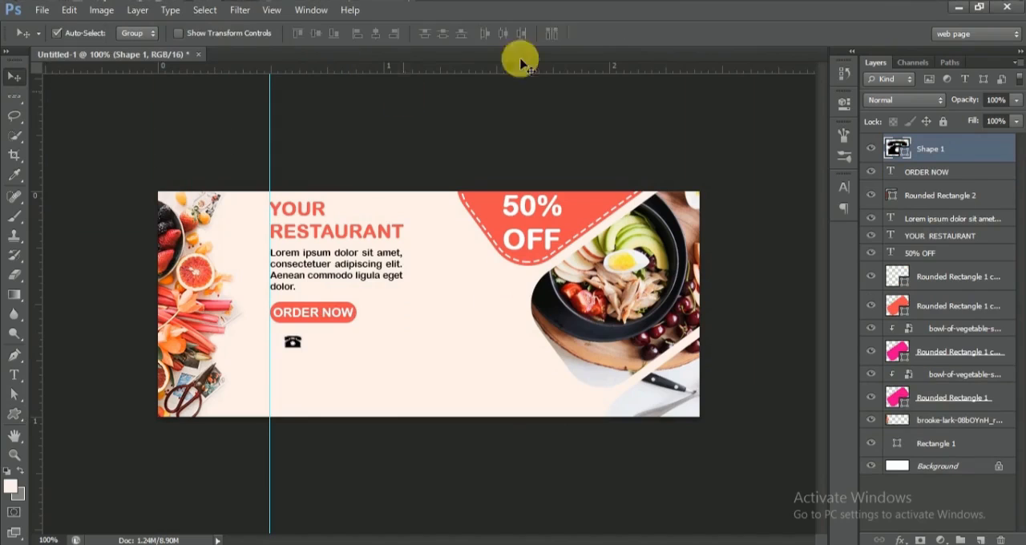
Step: Draw a small globe custom shape near the banner's lower edge, a little inside the vertical guide
key(u)
click(583, 33)
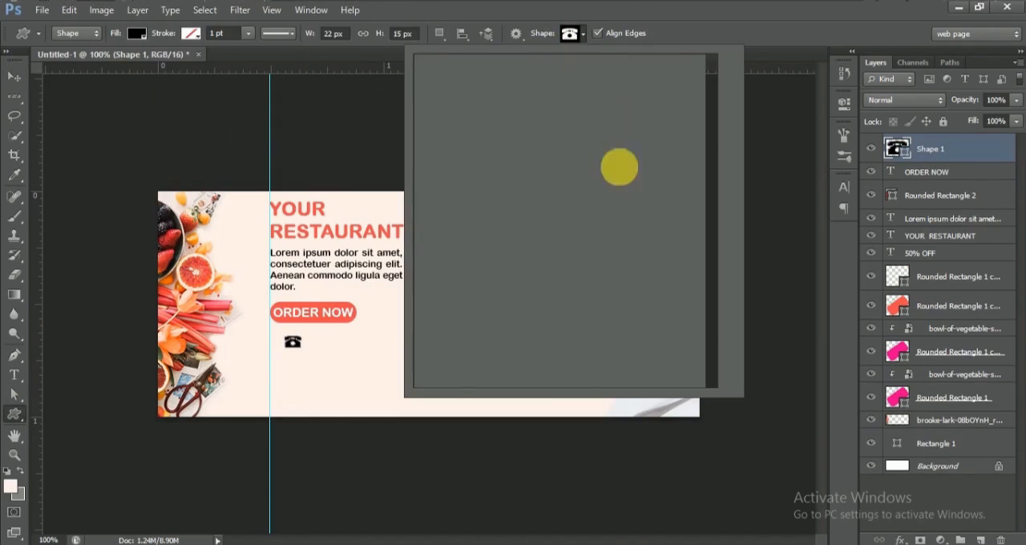
scroll(711, 225, down, 2)
scroll(712, 212, up, 4)
scroll(716, 176, down, 3)
scroll(715, 196, down, 4)
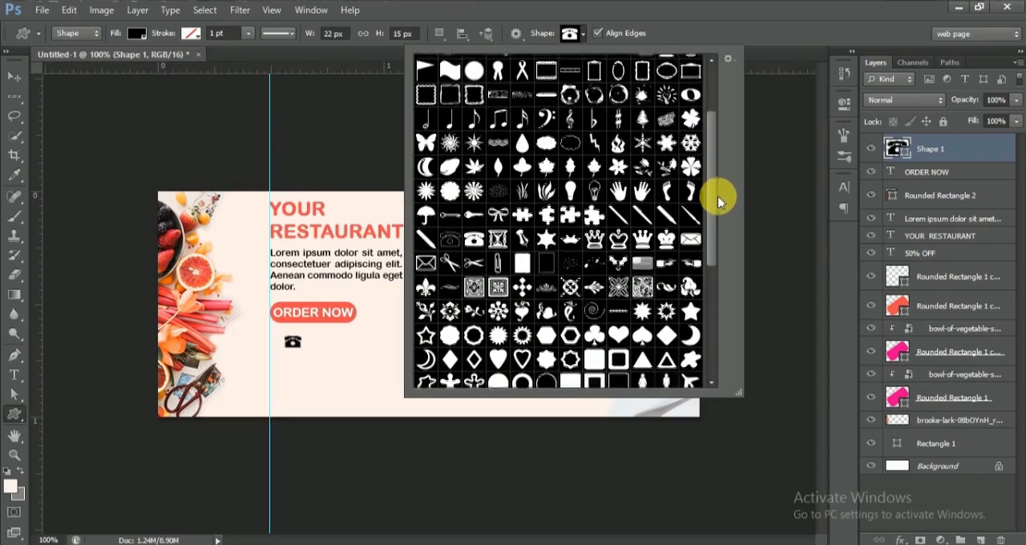
scroll(717, 232, down, 6)
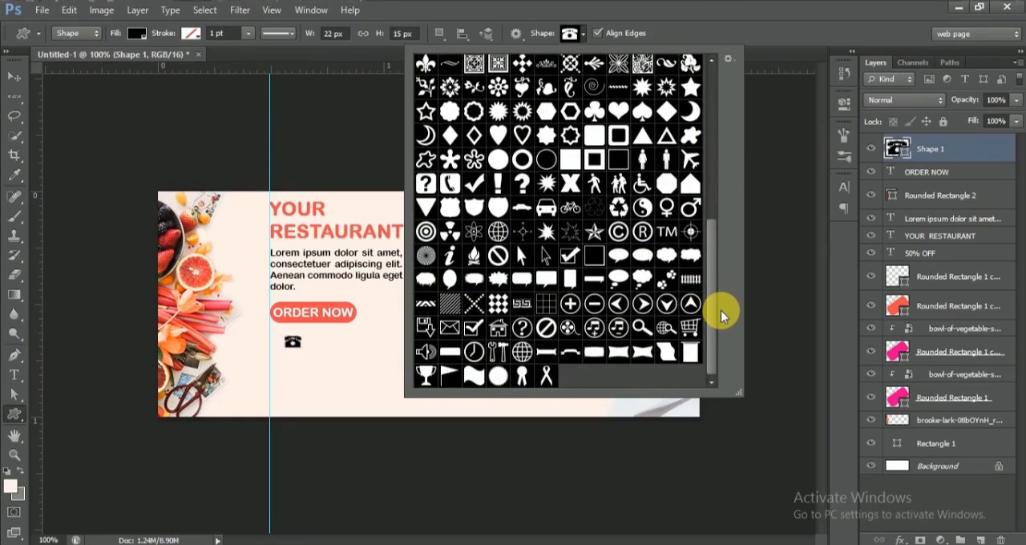
click(522, 351)
mouse_move(331, 355)
mouse_down()
mouse_move(340, 370)
mouse_move(321, 348)
mouse_move(281, 392)
mouse_up()
Step: Move the telephone icon beneath the globe and scale it to about 77% width and 73% height
click(14, 76)
drag(294, 346, 287, 405)
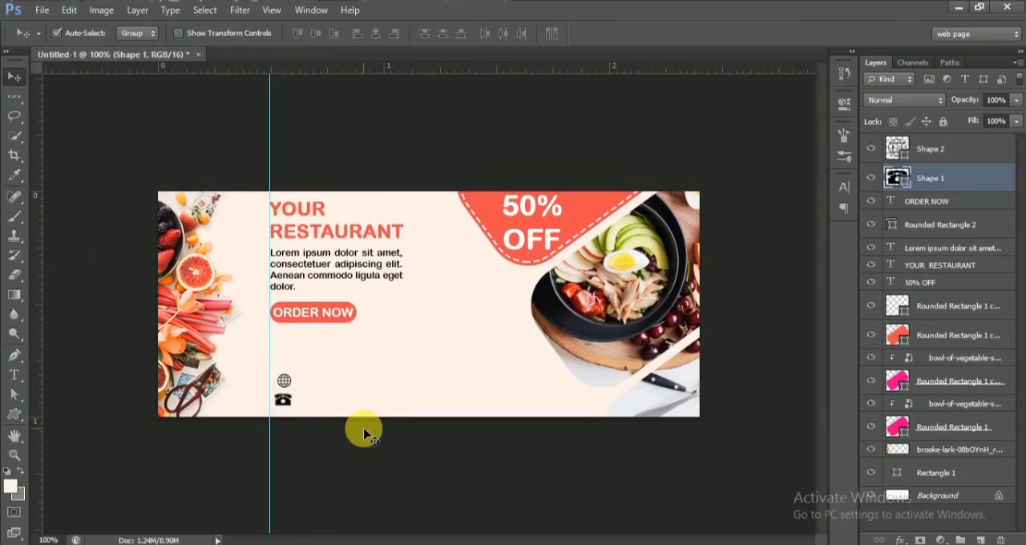
key(ctrl+plus)
scroll(823, 378, down, 3)
drag(470, 532, 424, 532)
key(ctrl+t)
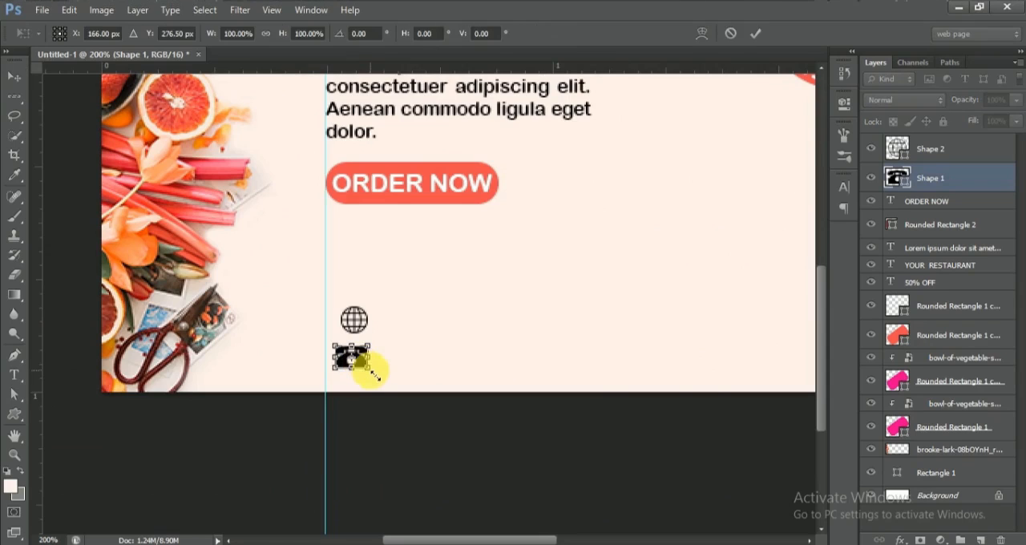
drag(371, 370, 365, 359)
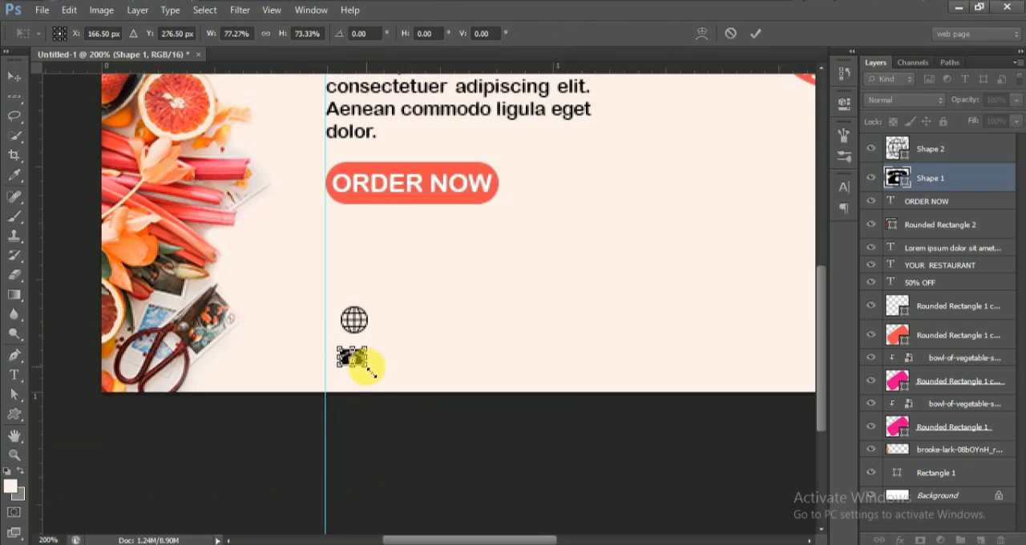
key(Return)
Step: Shrink the globe icon slightly and nudge the telephone icon so it lines up beneath it
click(981, 150)
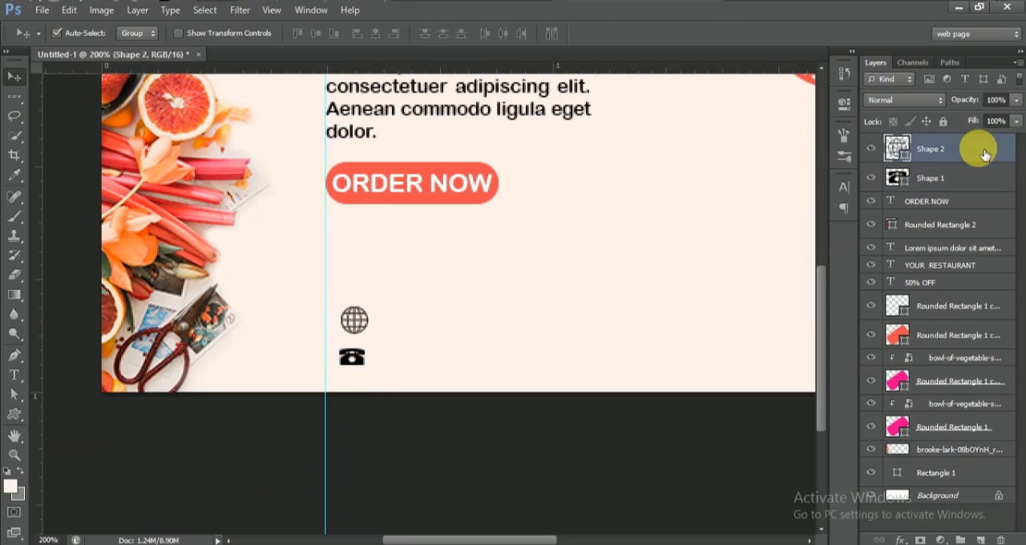
key(ctrl+t)
drag(372, 338, 370, 335)
key(Return)
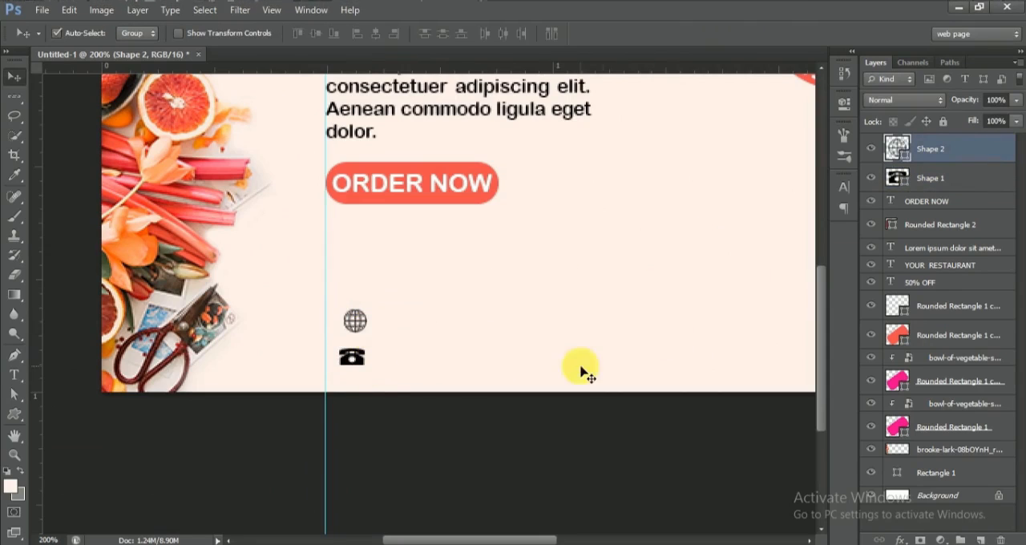
click(959, 183)
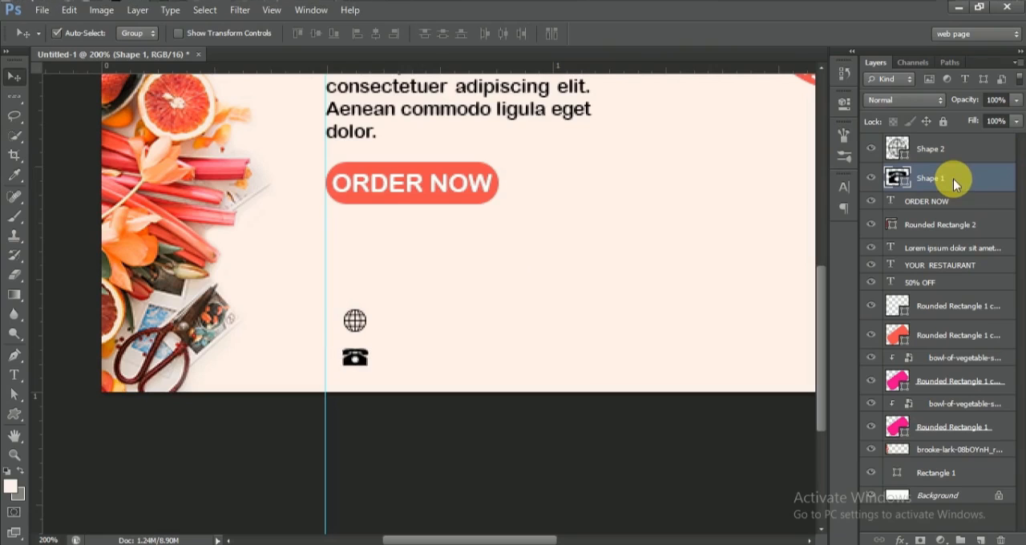
click(15, 375)
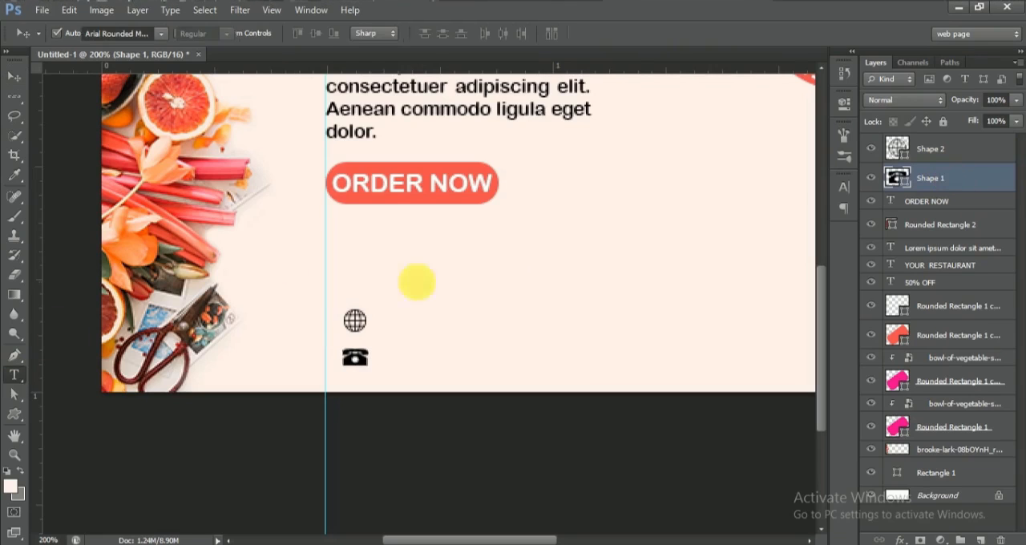
click(406, 318)
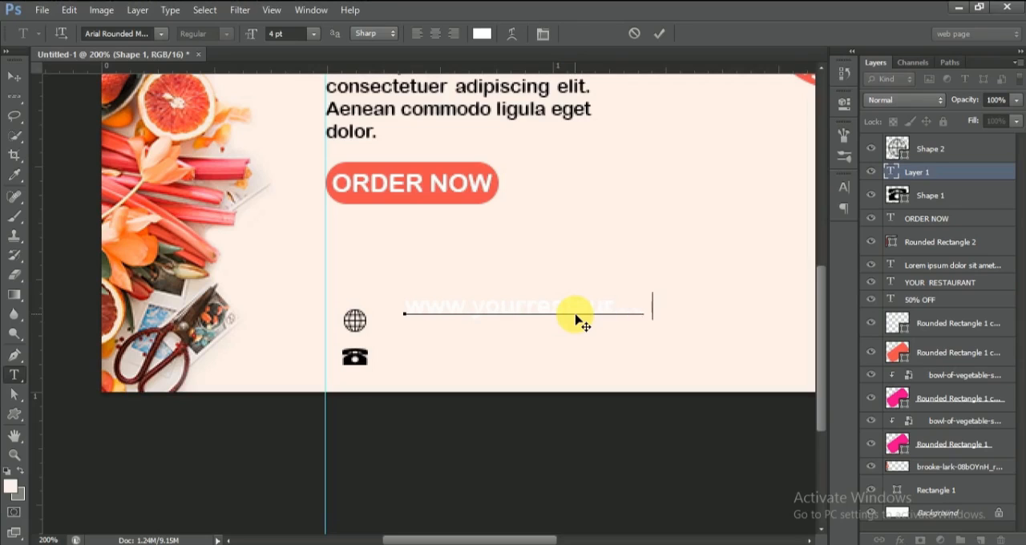
click(14, 76)
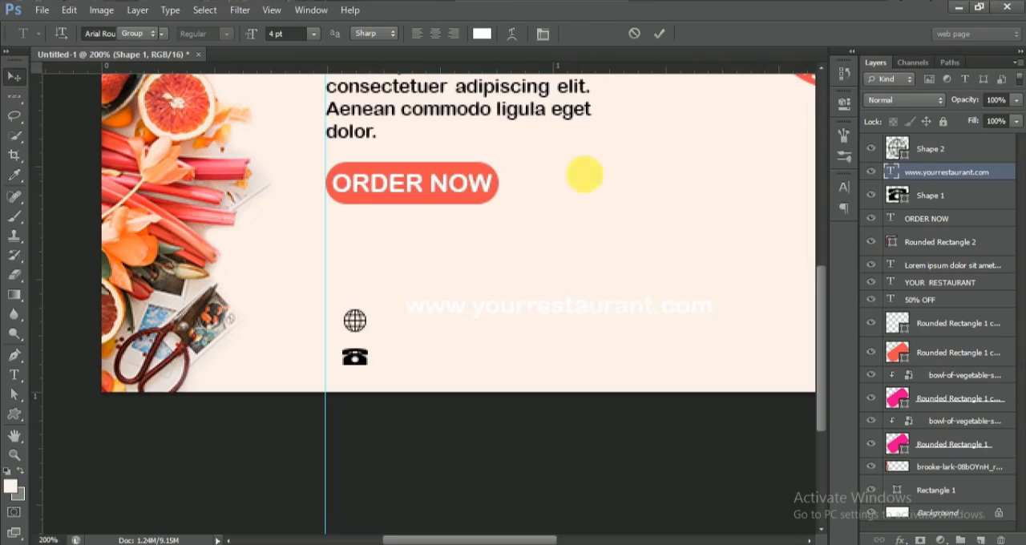
Step: Colour the web address text black and reduce its font size
click(843, 186)
click(788, 272)
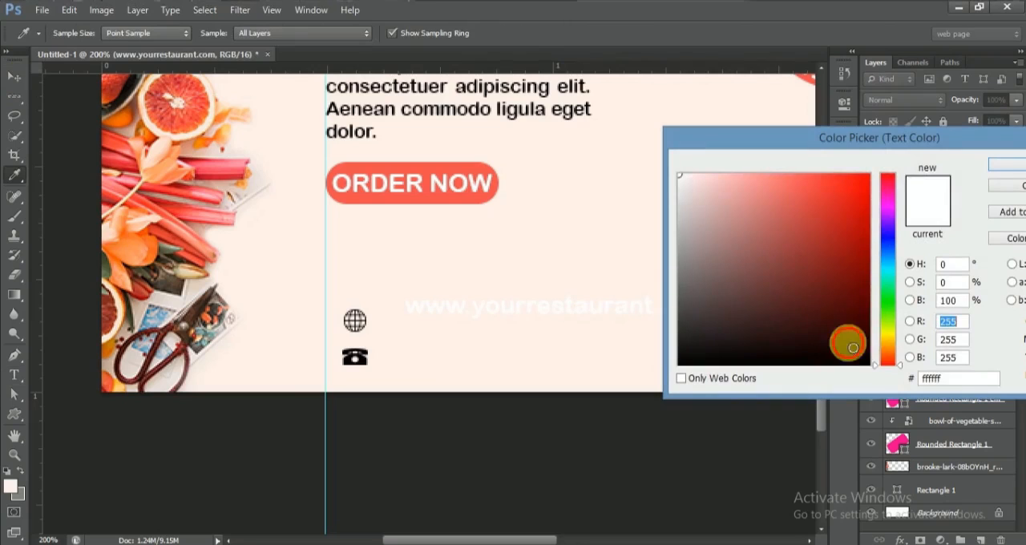
drag(847, 339, 873, 367)
click(1008, 173)
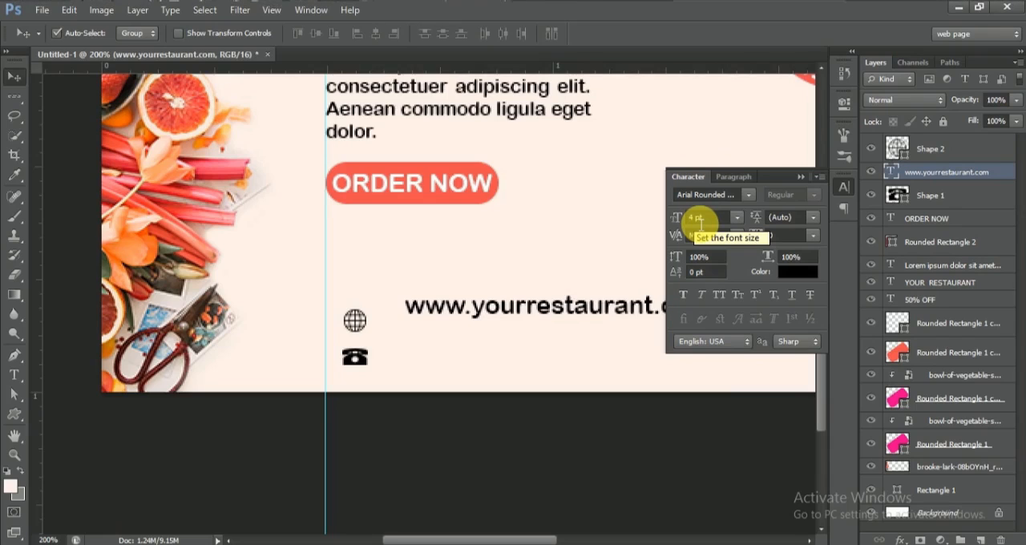
click(677, 217)
drag(686, 220, 683, 220)
click(801, 178)
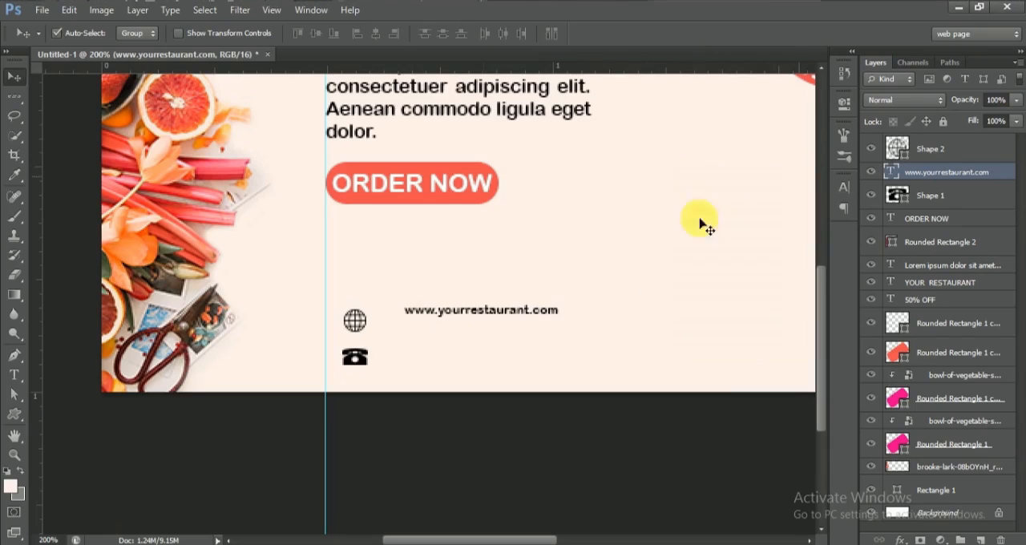
Step: Move the web address level with the globe icon and set its font size to 3 pt
drag(470, 312, 478, 319)
click(844, 187)
click(696, 218)
key(Return)
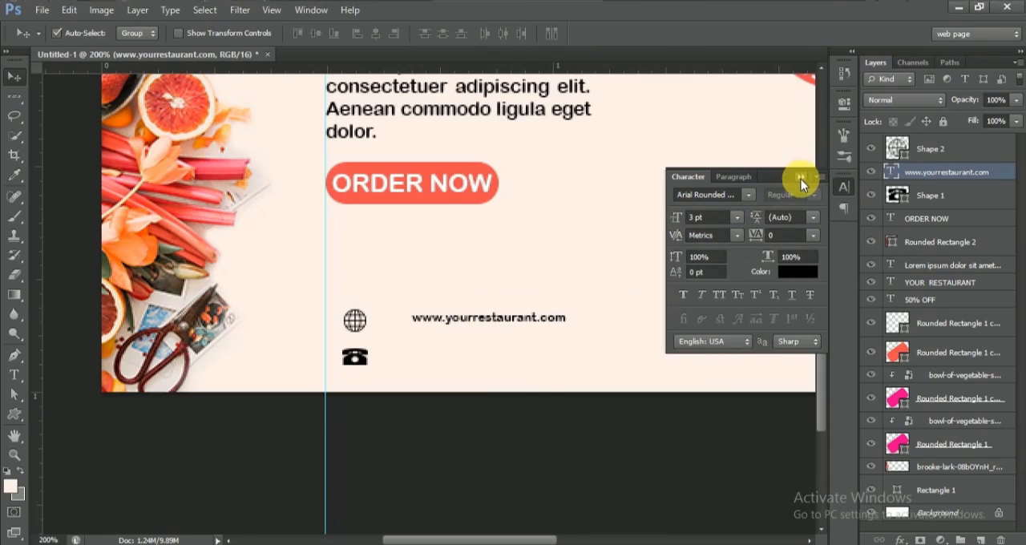
Step: Add the phone number as text beside the telephone icon, lining its left edge up with the web address using a temporary guide
click(801, 179)
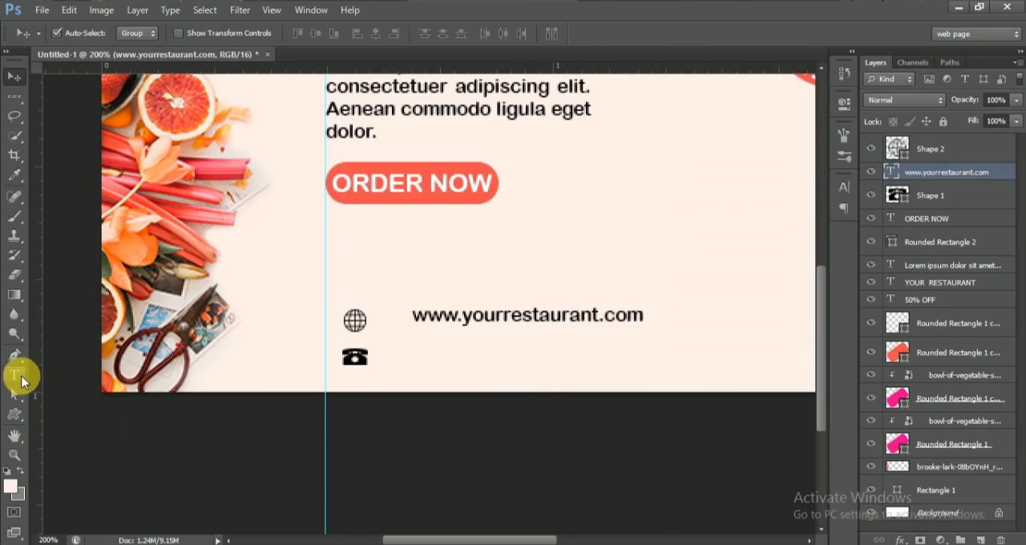
click(16, 375)
click(440, 350)
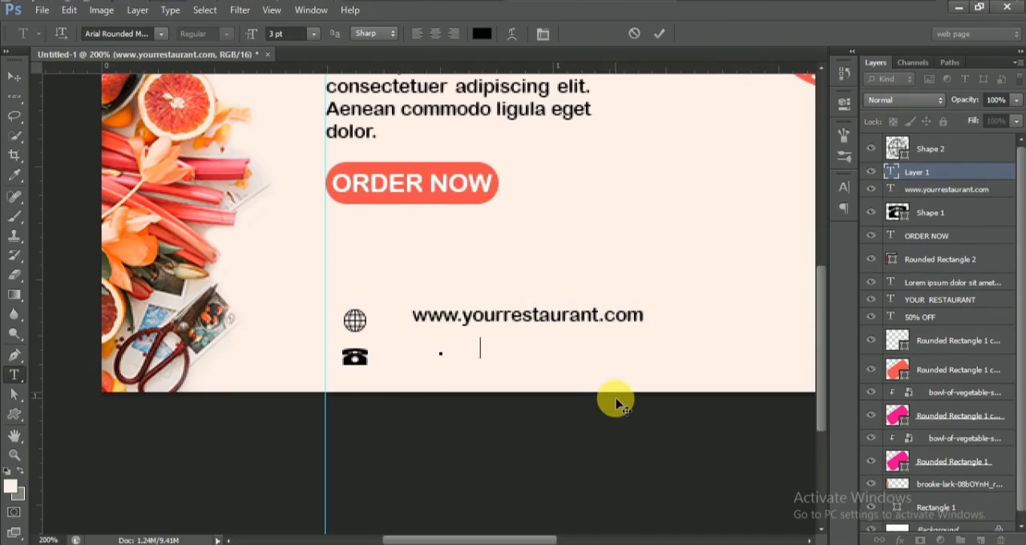
text(123-456-7890)
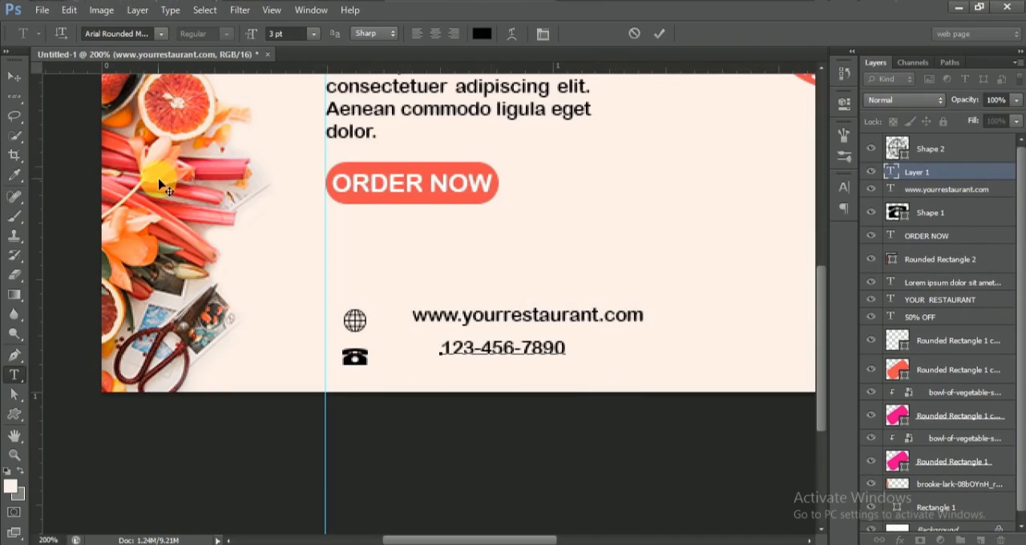
click(14, 76)
drag(465, 359, 435, 362)
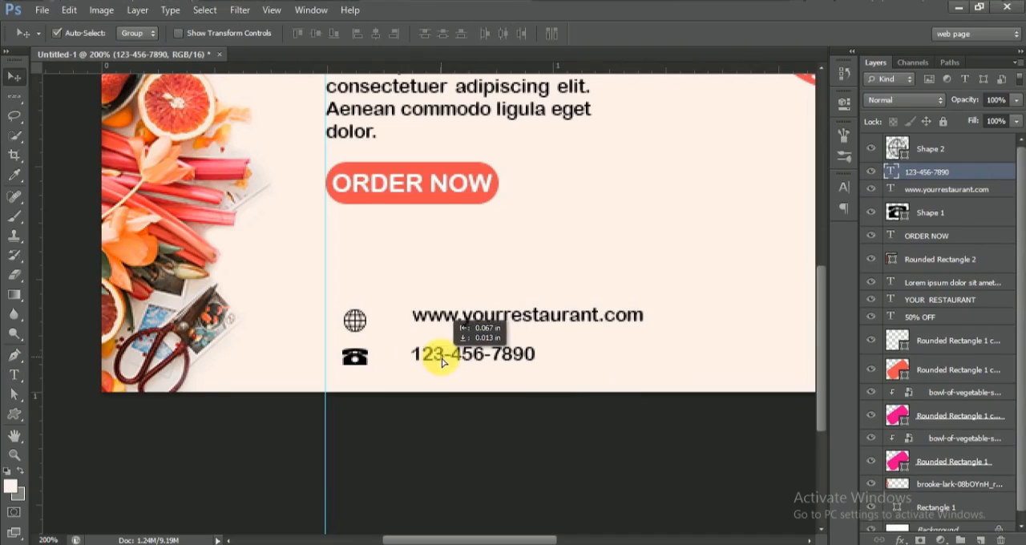
drag(35, 390, 411, 419)
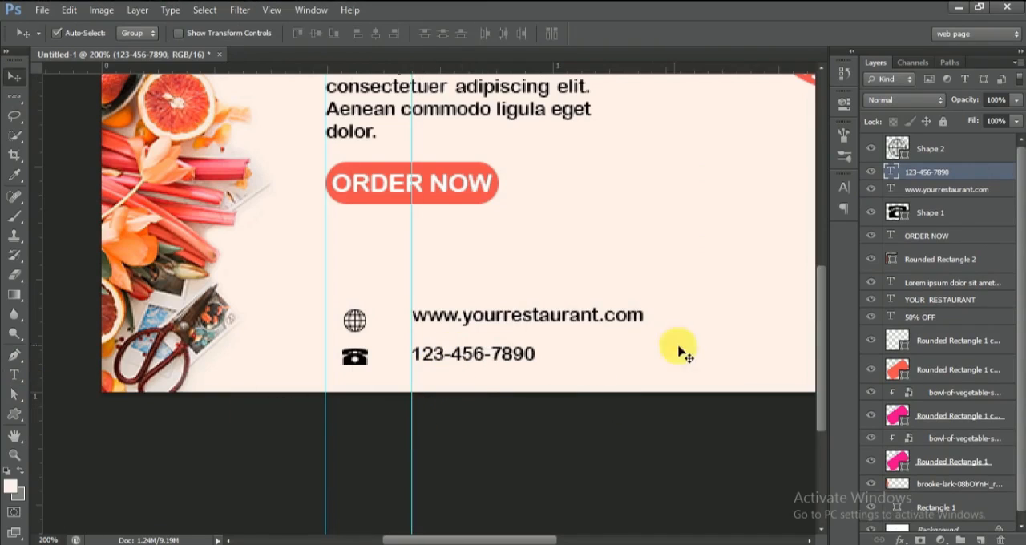
drag(417, 275, 20, 257)
Step: Move the web address and phone number together closer to their icons and slightly down
shift+click(979, 195)
key(Left)
key(Left)
key(Left)
key(Left)
key(Left)
key(Left)
key(Left)
key(Left)
key(Left)
key(Left)
key(Left)
key(Left)
key(Left)
key(Left)
key(Left)
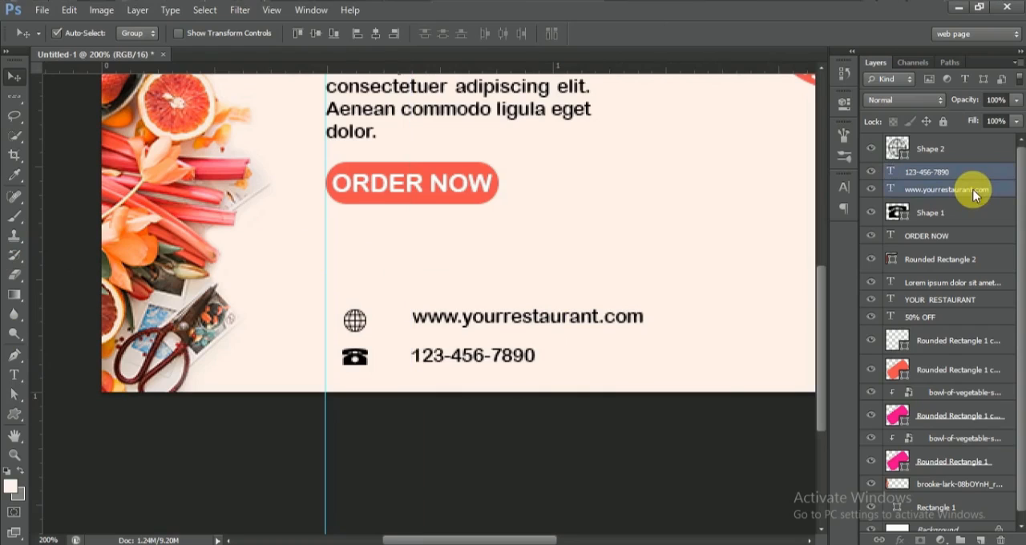
key(Left)
key(Left)
key(Left)
key(Left)
key(Down)
key(Down)
Step: Nudge the phone number text up so it sits level with the telephone icon
click(957, 172)
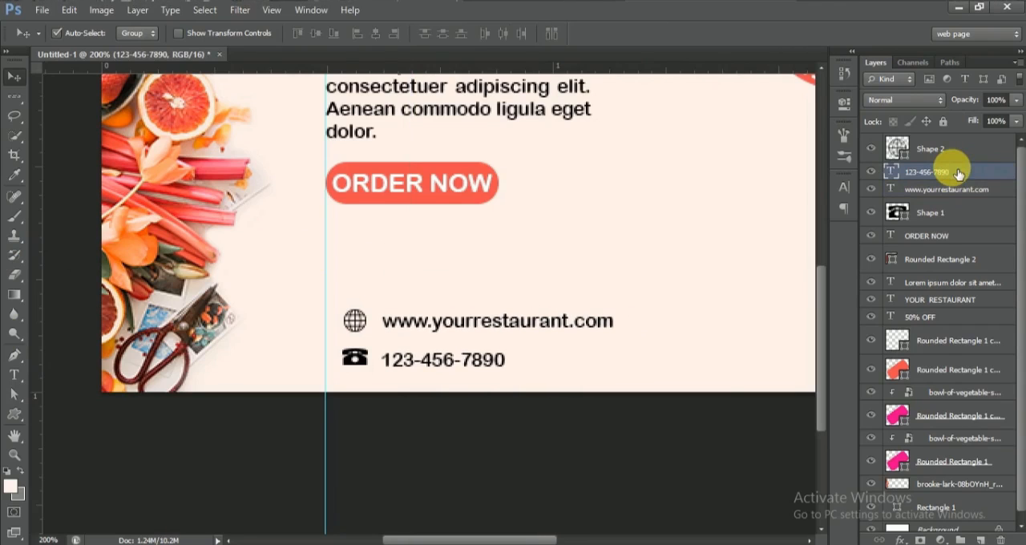
key(Up)
key(Up)
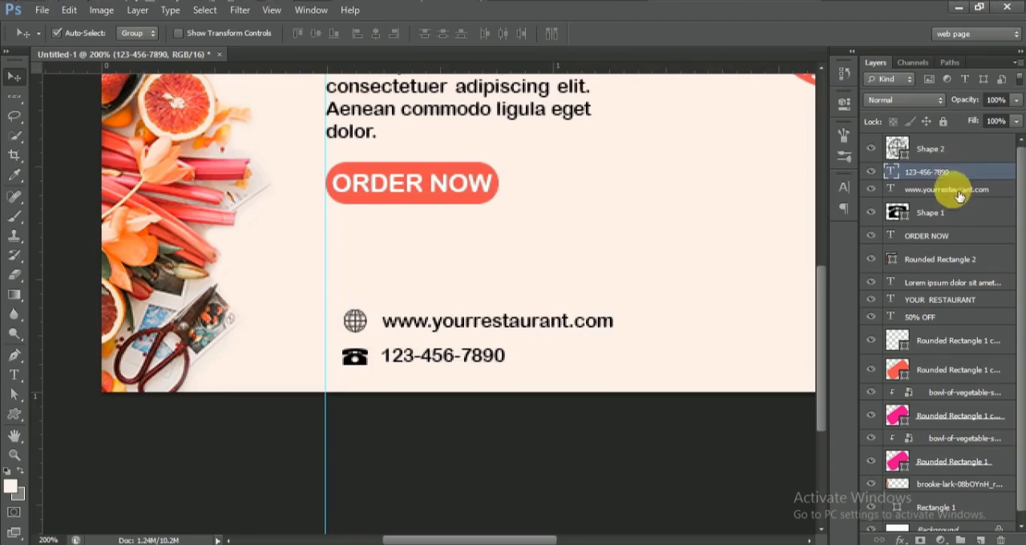
Step: Move both icons and both contact texts together up beneath the ORDER NOW button and left towards the vertical guide
click(950, 149)
shift+click(961, 213)
key(shift+Up)
key(shift+Up)
key(shift+Up)
key(Left)
key(Left)
key(Left)
key(Left)
key(Left)
key(Left)
key(Left)
key(Left)
key(Left)
key(Left)
key(Left)
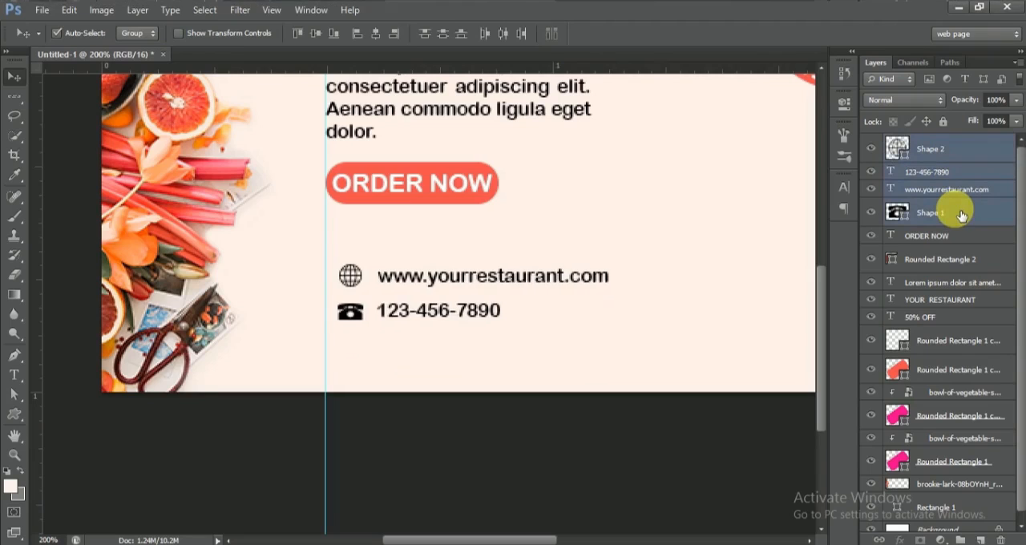
key(Right)
key(Right)
key(Up)
key(Up)
key(Up)
key(Up)
key(Up)
key(Up)
key(Up)
key(Up)
key(Up)
key(Up)
key(Up)
key(Up)
key(Up)
key(Up)
key(Up)
key(Up)
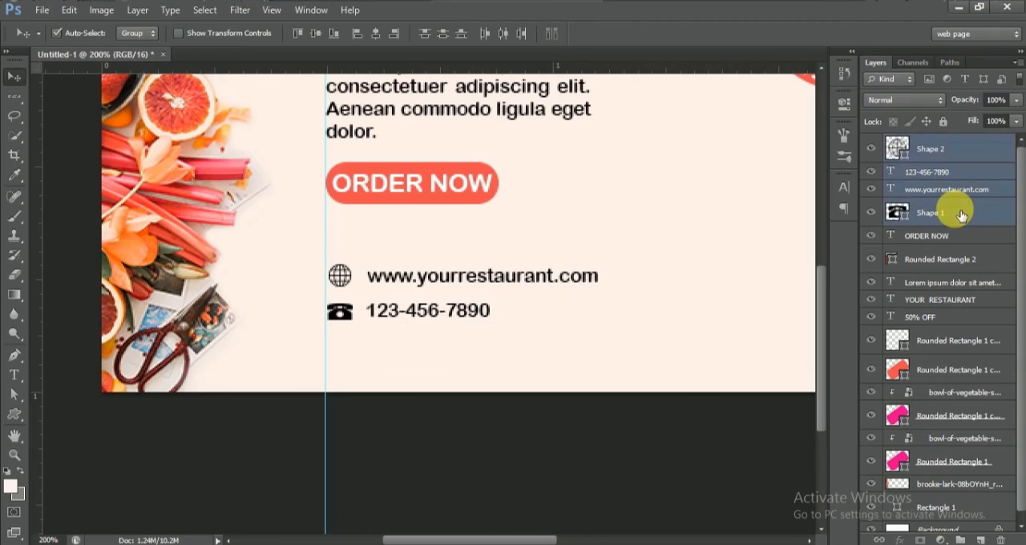
key(Up)
key(Up)
key(Up)
key(Up)
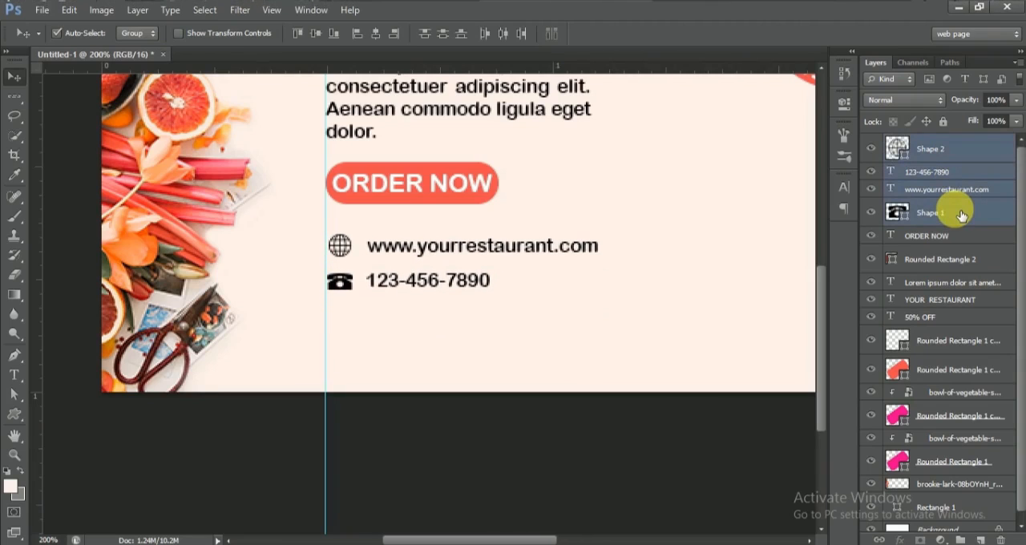
Step: Fine-tune the horizontal positions of the globe and telephone icons against the vertical guide
click(943, 150)
key(Right)
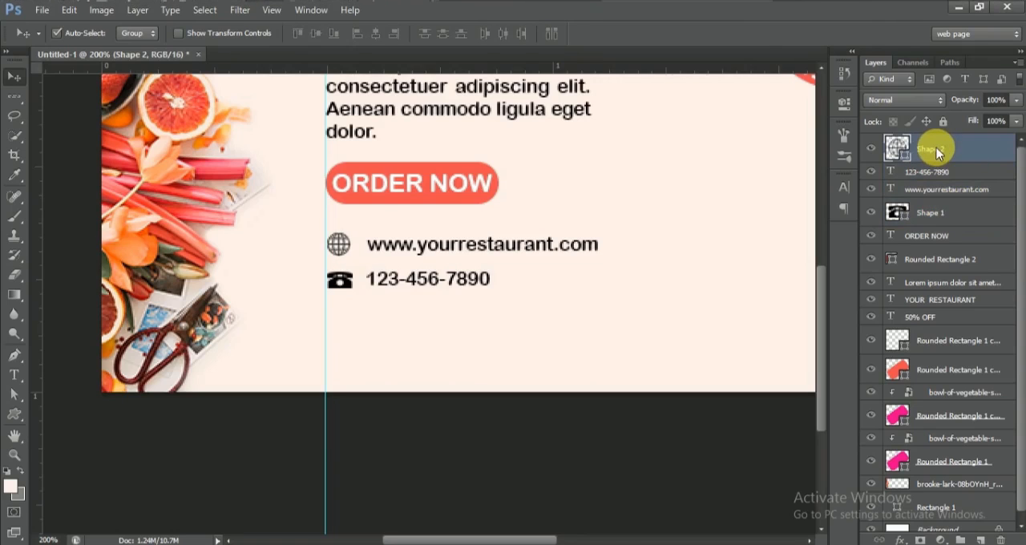
click(944, 211)
key(Left)
Step: Move the heading, paragraph, ORDER NOW button and contact details together down to centre them vertically in the banner
key(ctrl+minus)
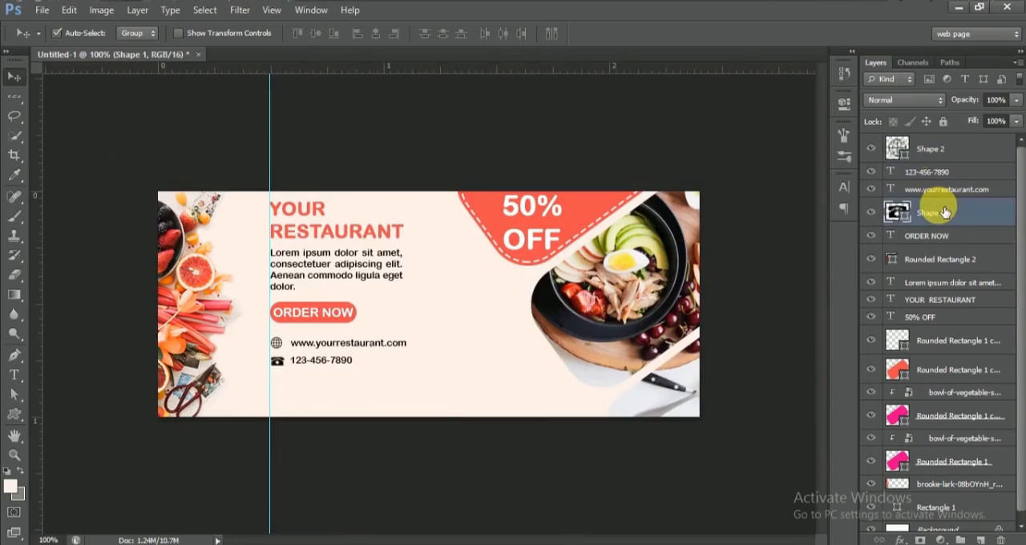
click(926, 150)
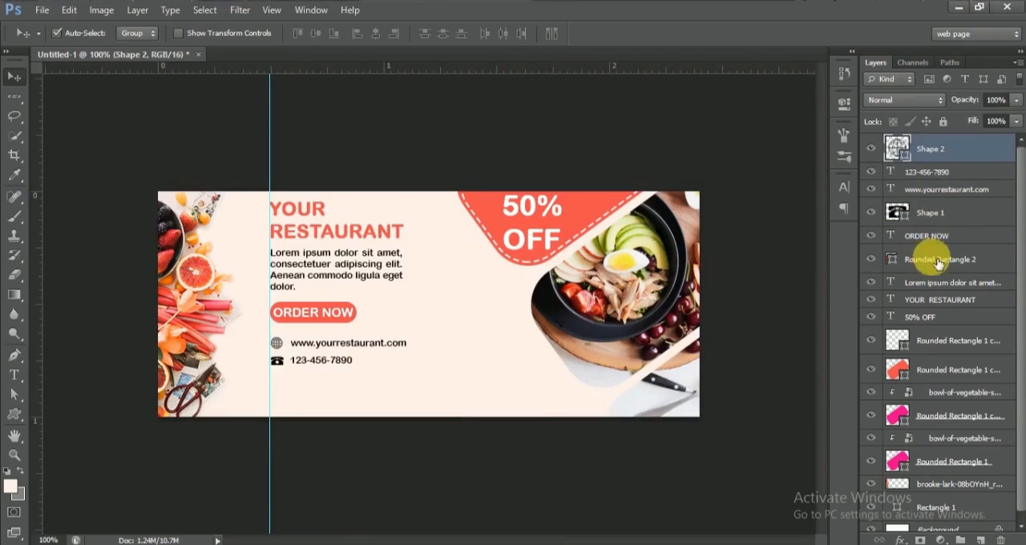
shift+click(945, 308)
key(Down)
key(Down)
key(Down)
key(Down)
key(Down)
key(Down)
key(Down)
key(Down)
key(Down)
key(Down)
key(Down)
key(Down)
key(Down)
key(Down)
key(Down)
key(Down)
key(Down)
key(Down)
key(Down)
key(Down)
key(Down)
key(Down)
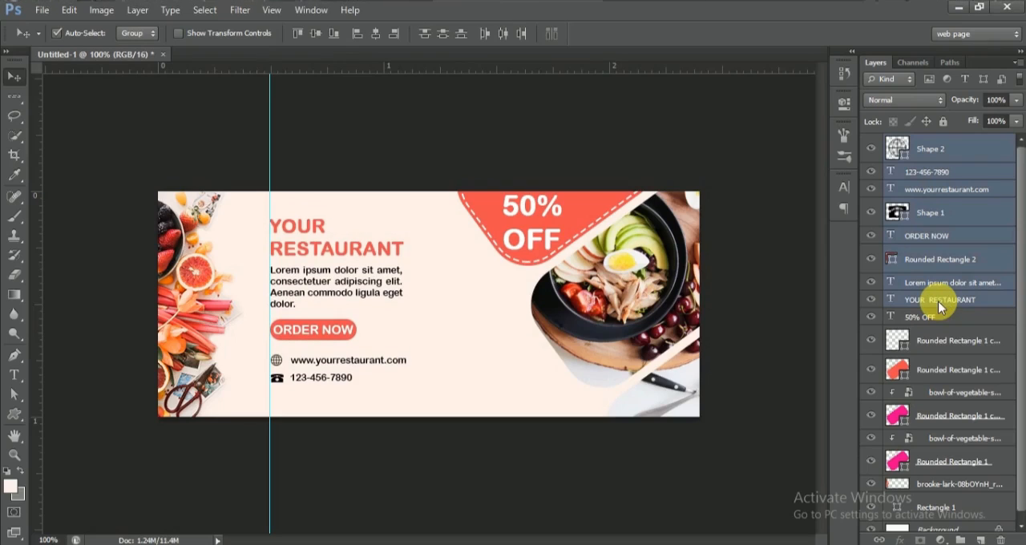
click(734, 422)
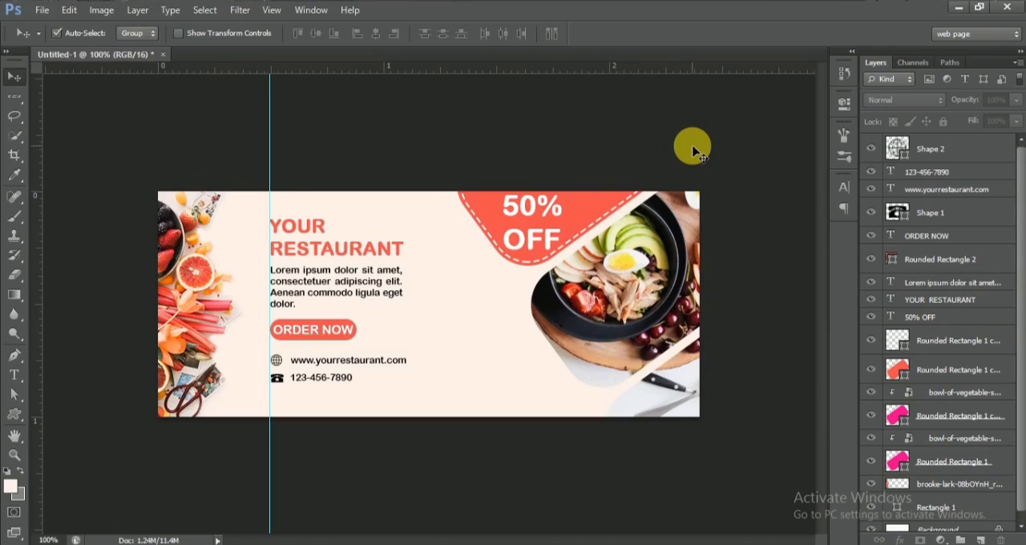
Step: Shift the 50% OFF badge and the salad bowl photo shapes together slightly down and to the left
click(922, 317)
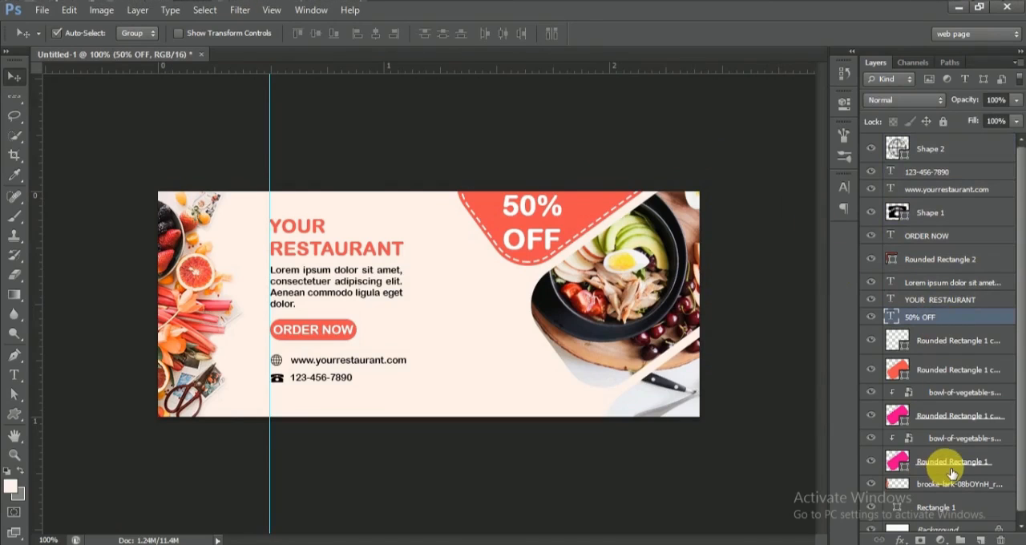
shift+click(952, 469)
drag(625, 317, 618, 328)
Step: Group the 50% OFF text with its coral shape and dashed outline, and move the group up and to the right
click(948, 370)
shift+click(950, 321)
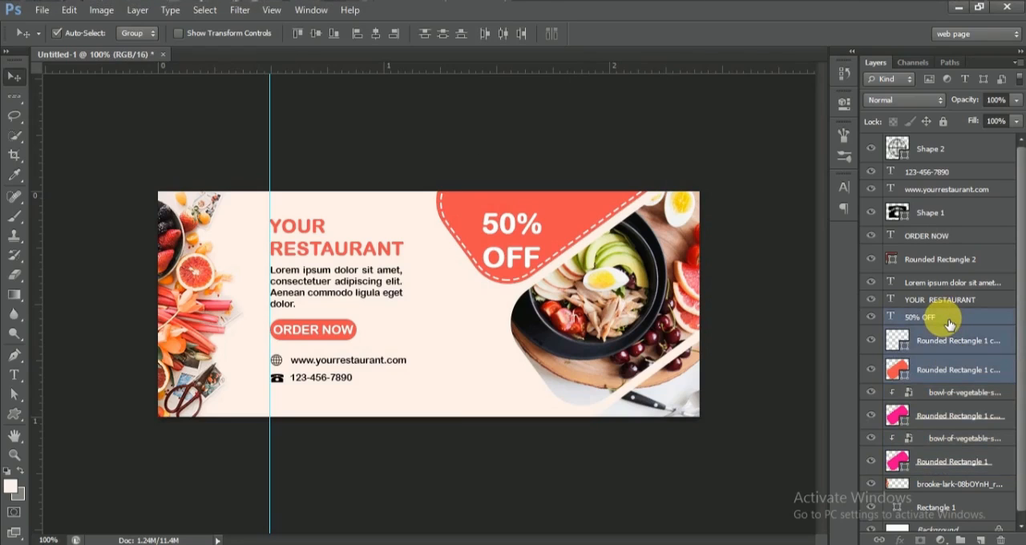
key(ctrl+g)
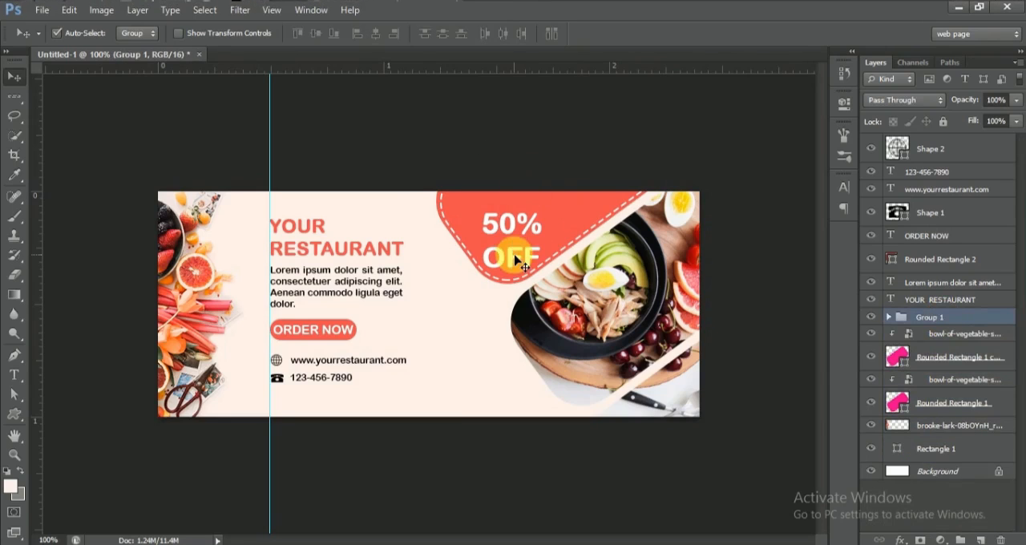
drag(536, 253, 545, 244)
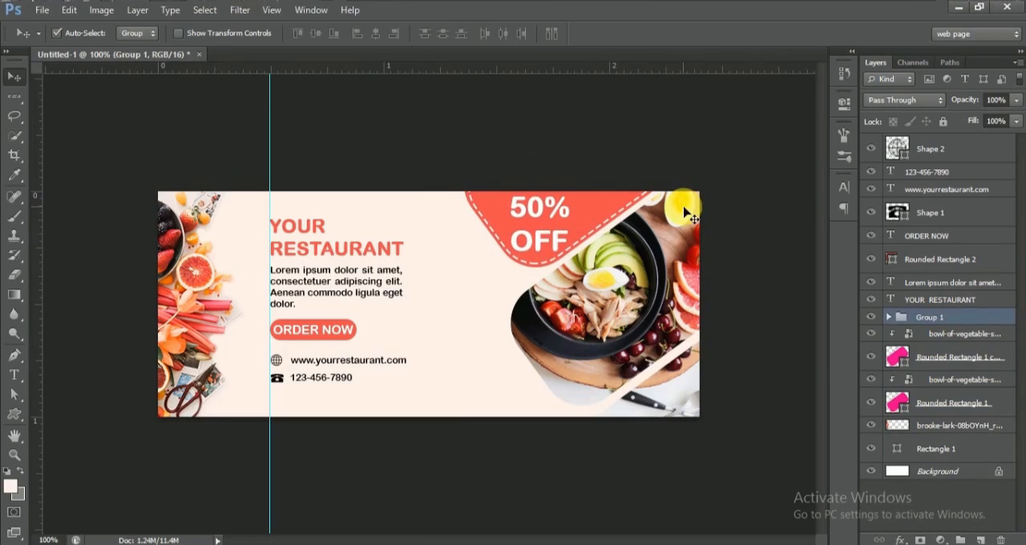